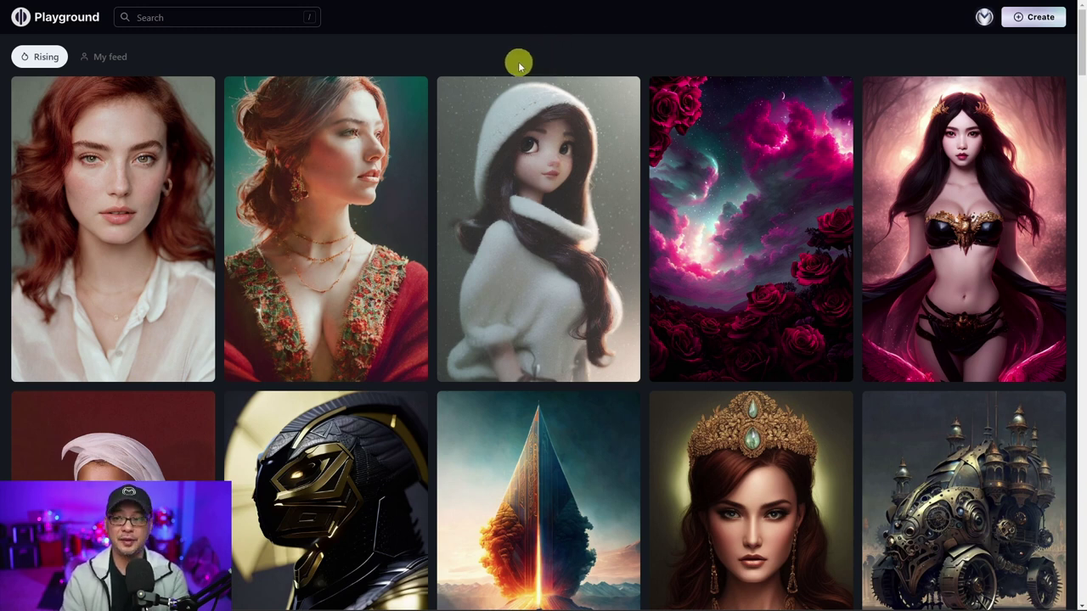
- Search community images for armor, then open the Create workspace from the account menu
left_click(228, 18)
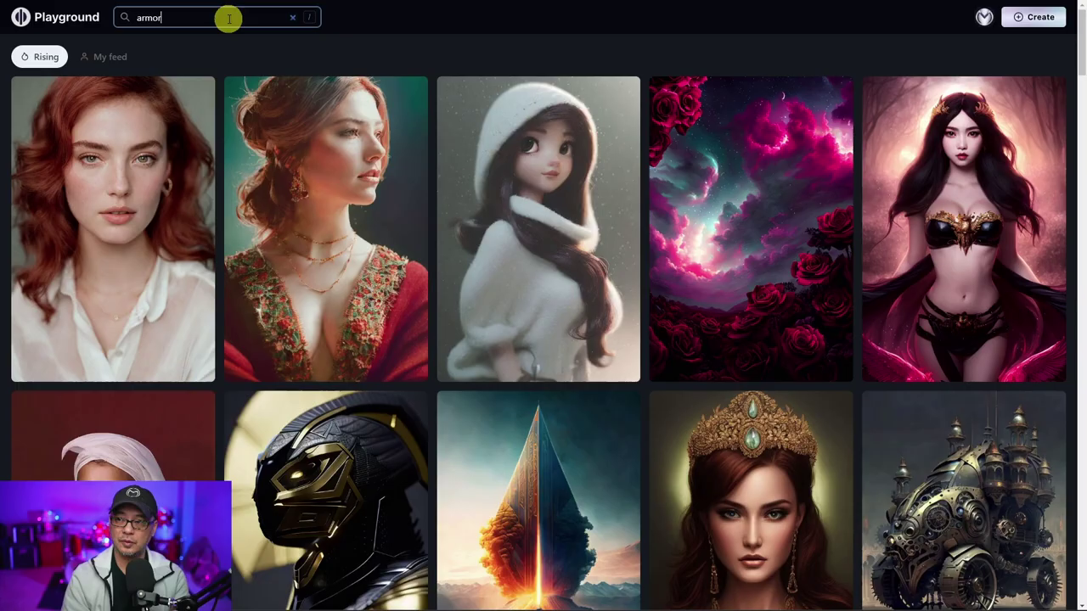
key("Return")
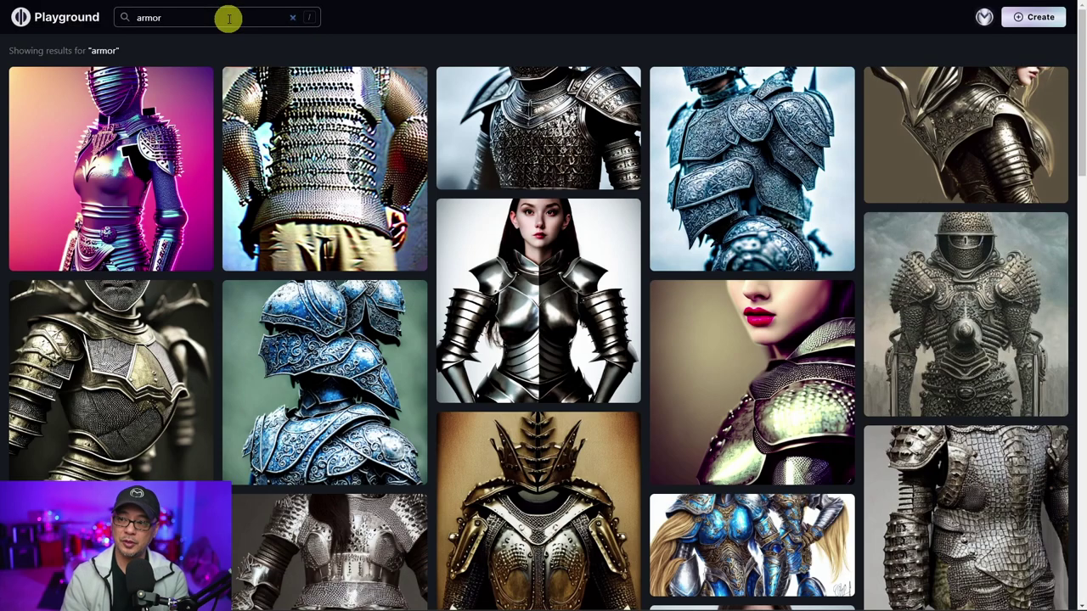
scroll(764, 297, "down", 4)
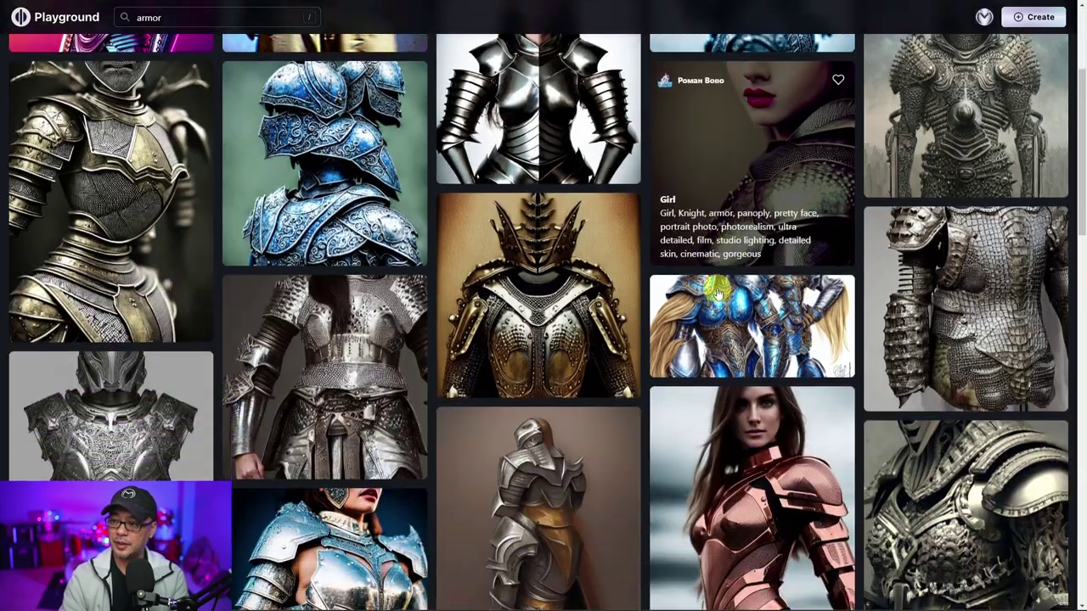
scroll(781, 302, "down", 8)
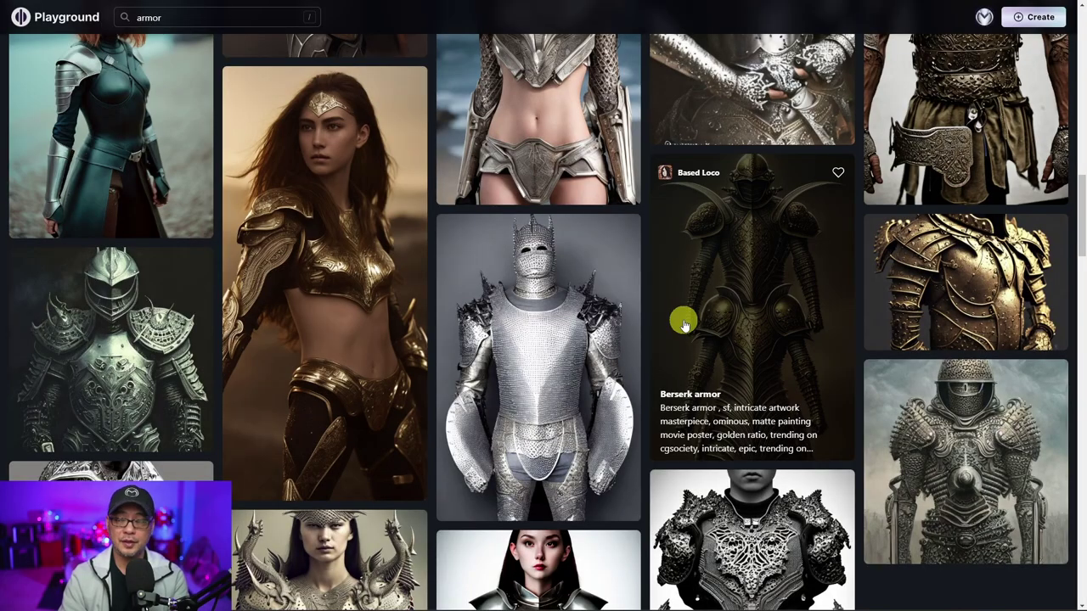
scroll(684, 324, "down", 3)
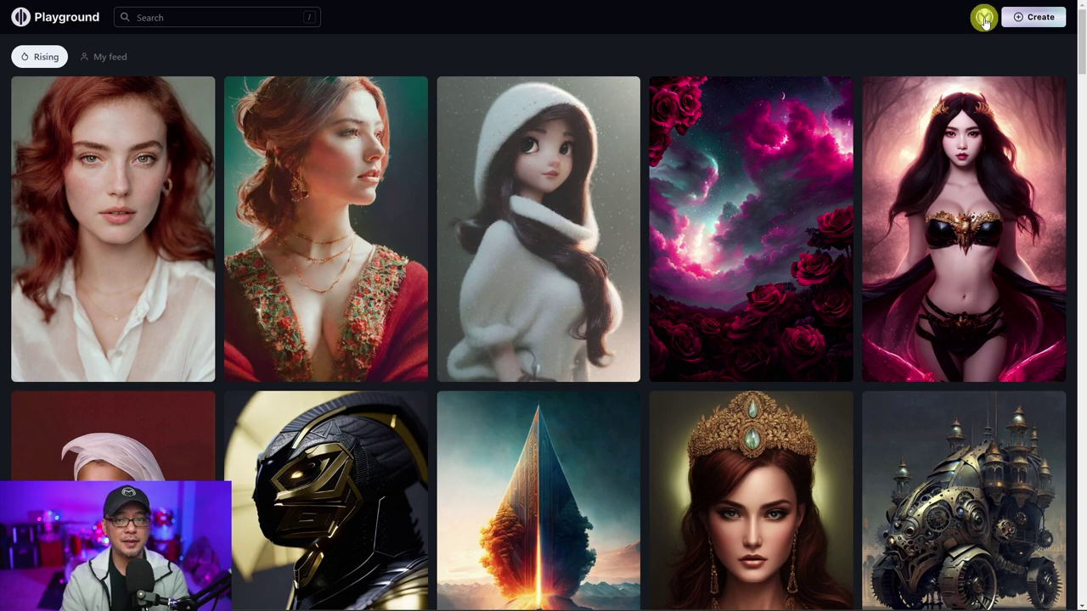
left_click(984, 18)
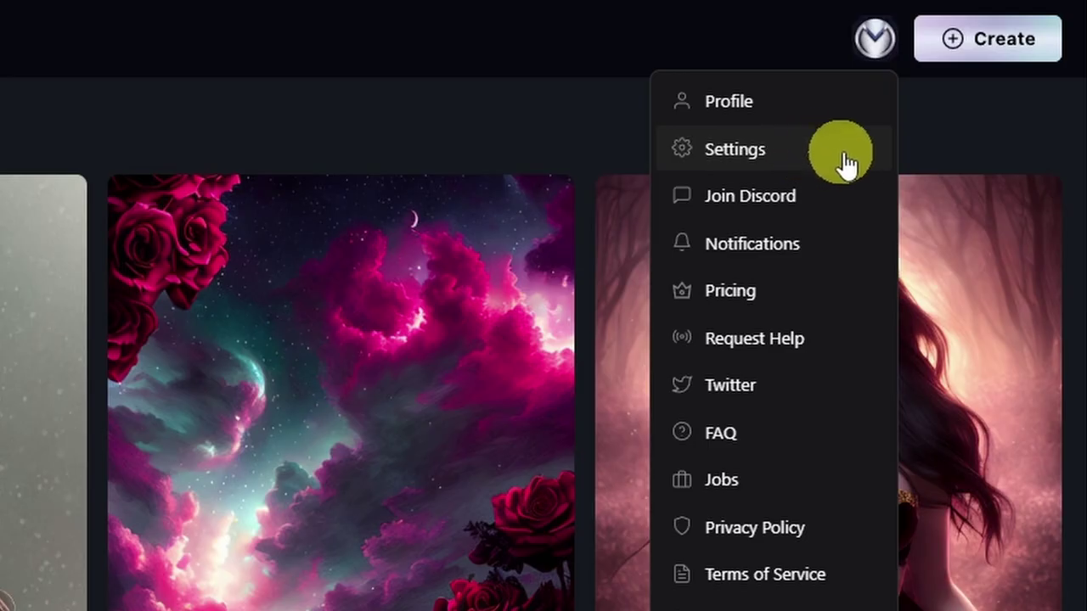
left_click(771, 297)
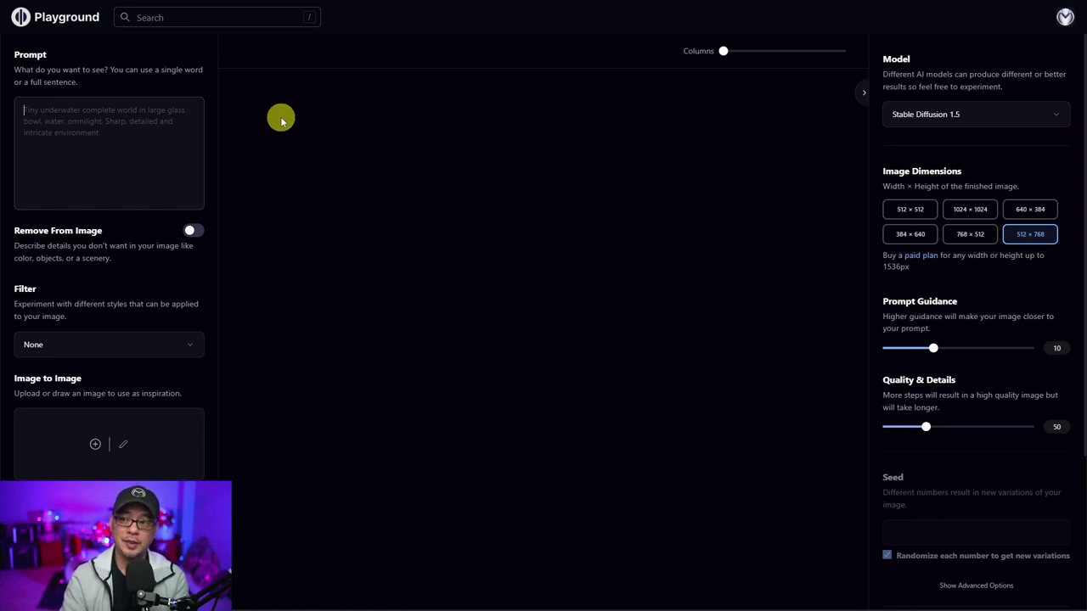
- Switch on Remove From Image and confirm Stable Diffusion 1.5 stays the model
left_click(166, 199)
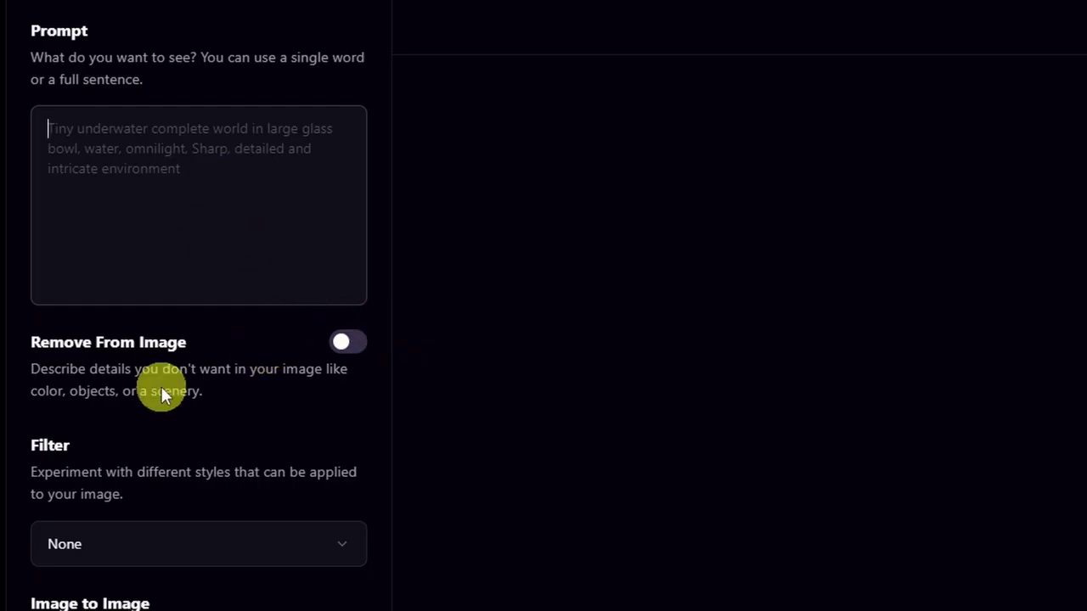
left_click(348, 344)
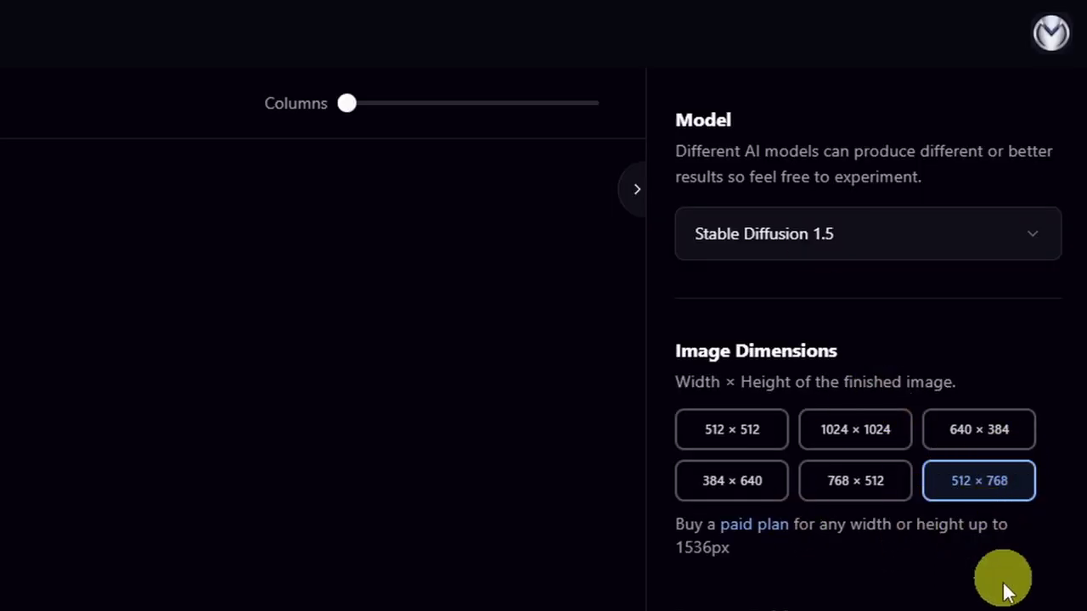
left_click(817, 240)
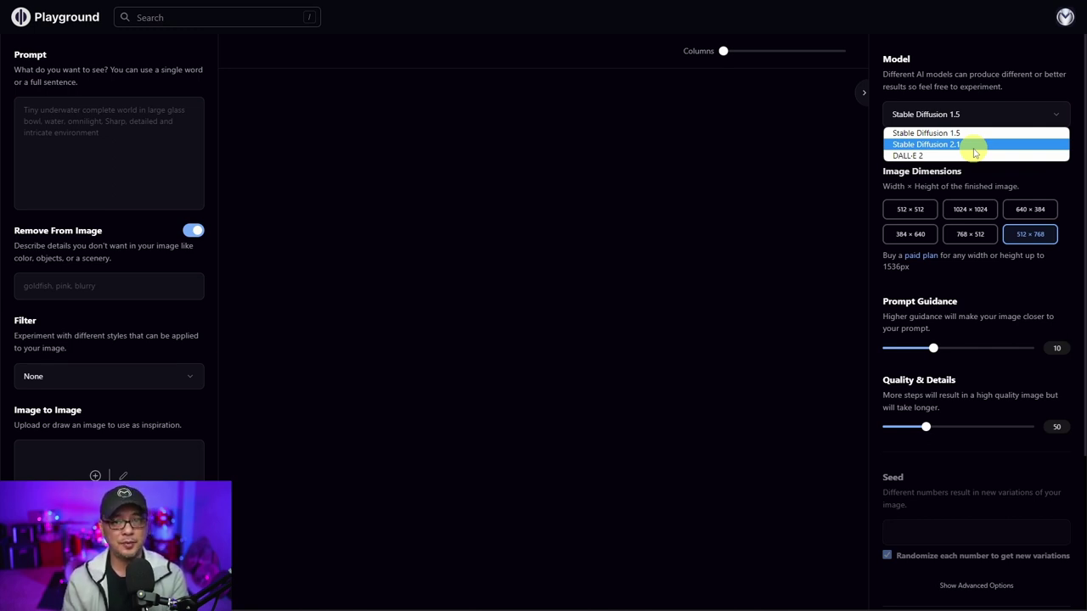
left_click(974, 134)
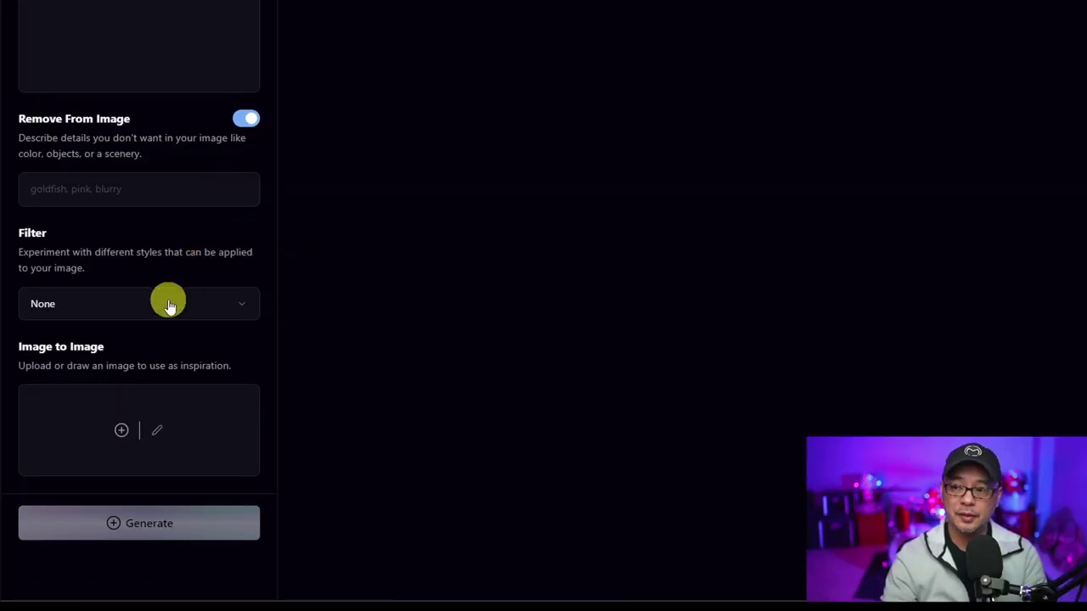
- Apply the Playtoon filter with prompt 'disney princess', guidance 7 and quality 35
left_click(169, 306)
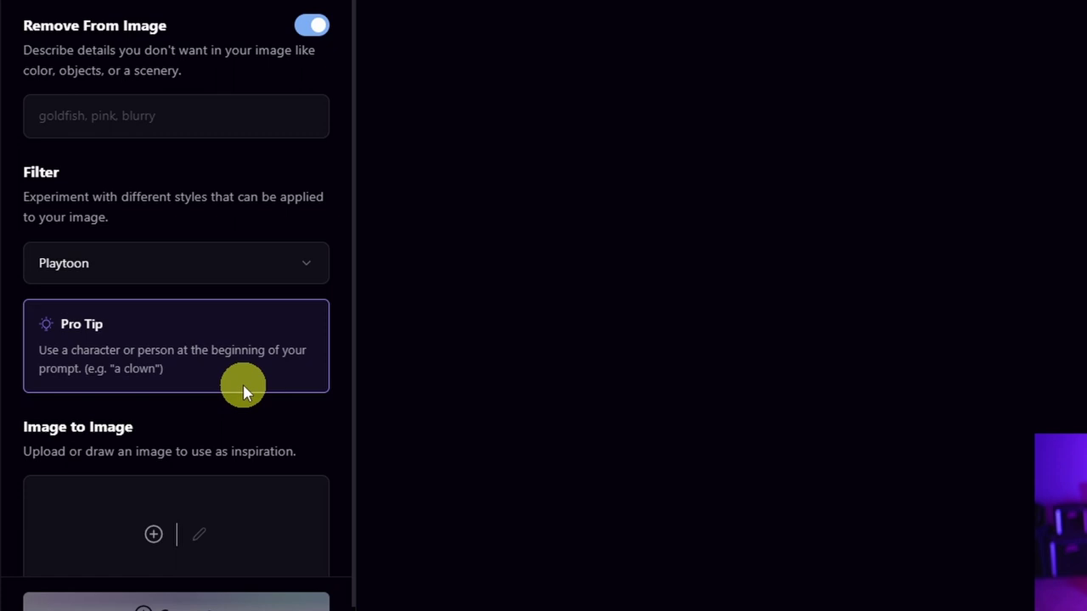
scroll(195, 306, "up", 5)
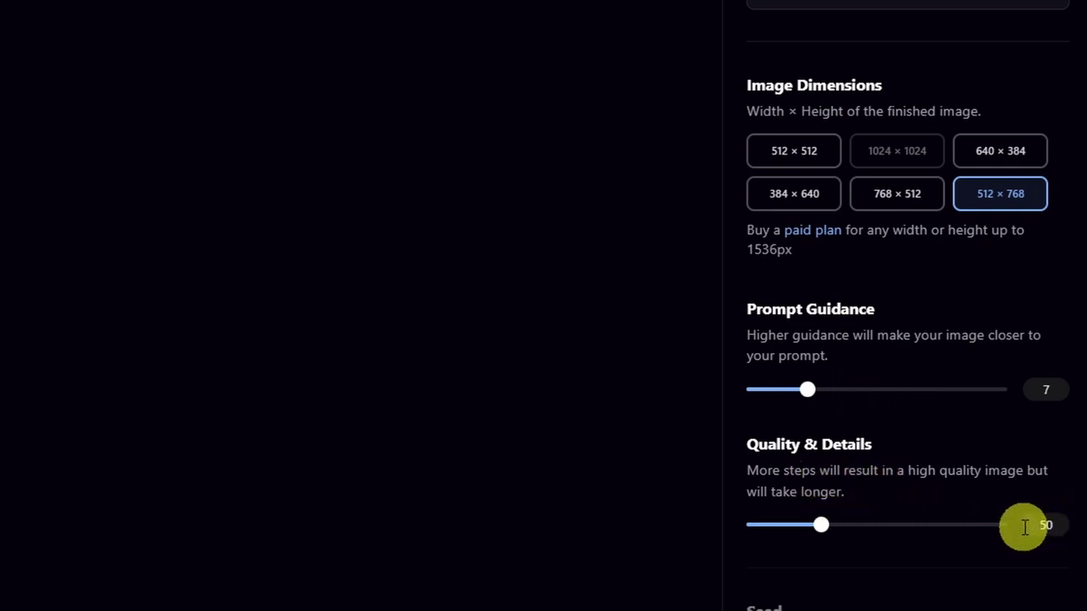
left_click_drag(825, 526, 795, 536)
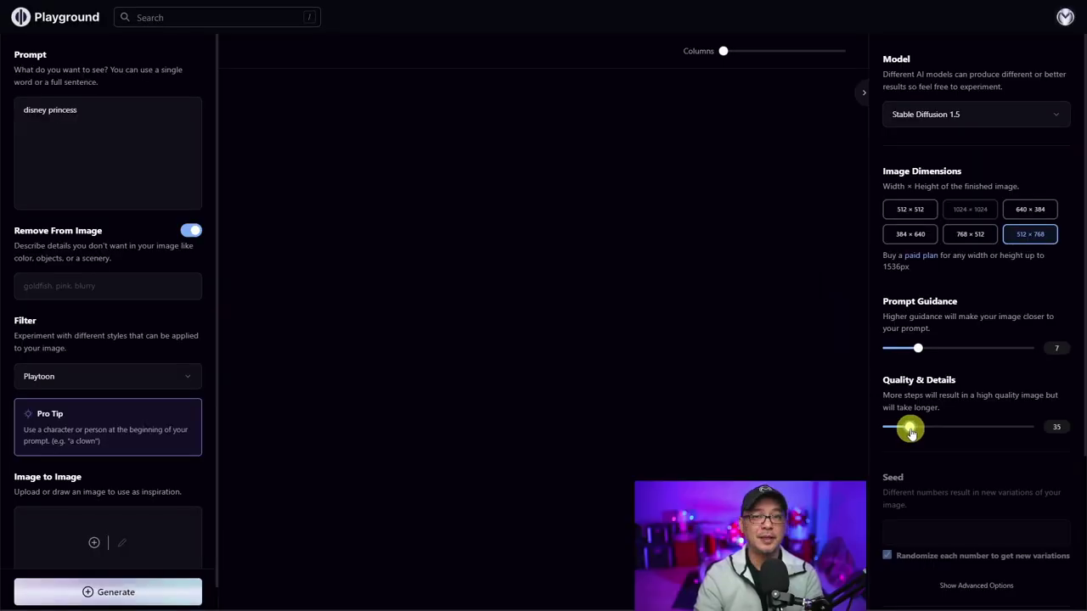
scroll(972, 416, "down", 3)
- Set the sampler to k_euler_ancestral and turn on Private Session
left_click(976, 375)
left_click(963, 436)
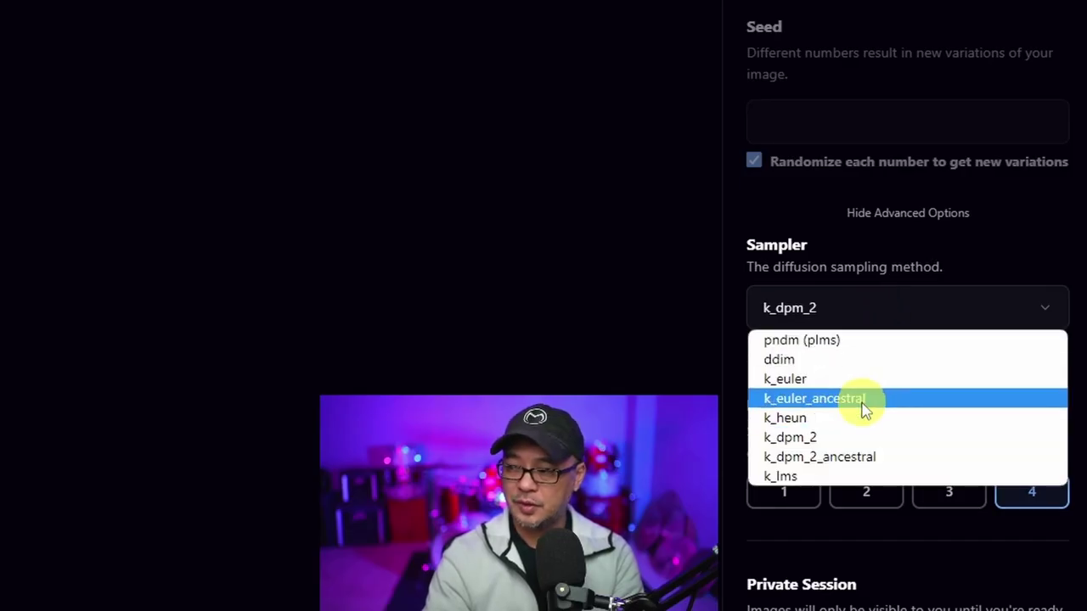
left_click(864, 406)
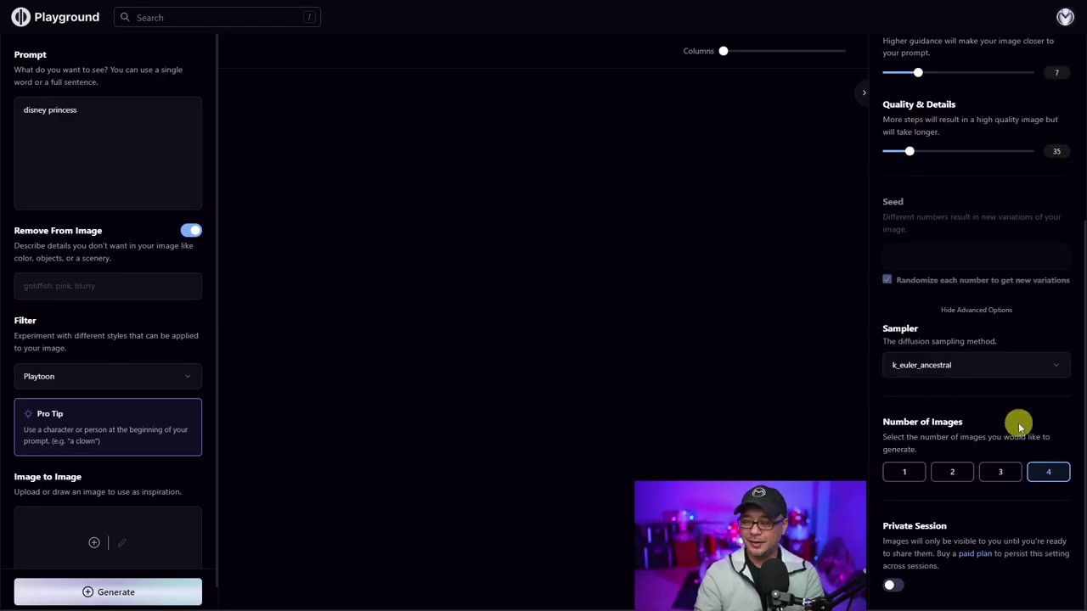
left_click(893, 584)
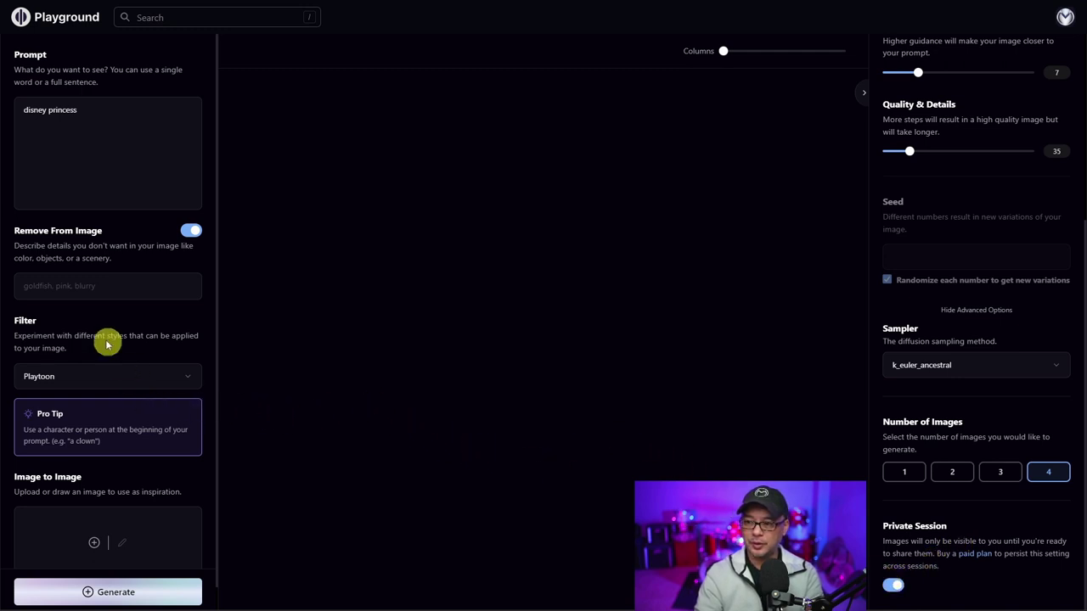
- Generate four Playtoon disney princess images and widen the Columns slider to enlarge them
left_click(134, 594)
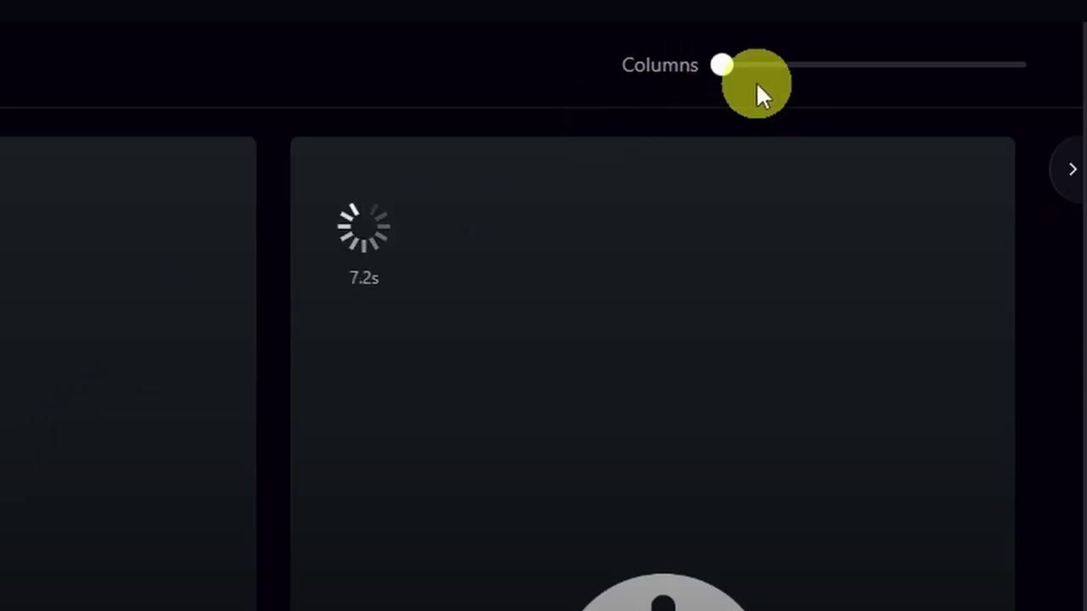
left_click_drag(726, 72, 876, 85)
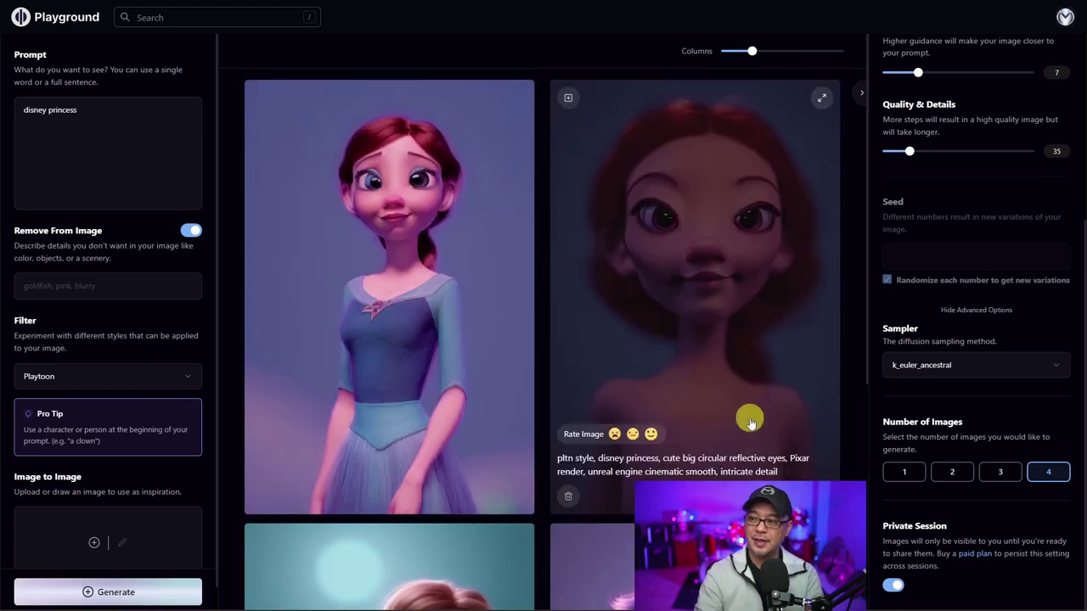
scroll(749, 422, "down", 4)
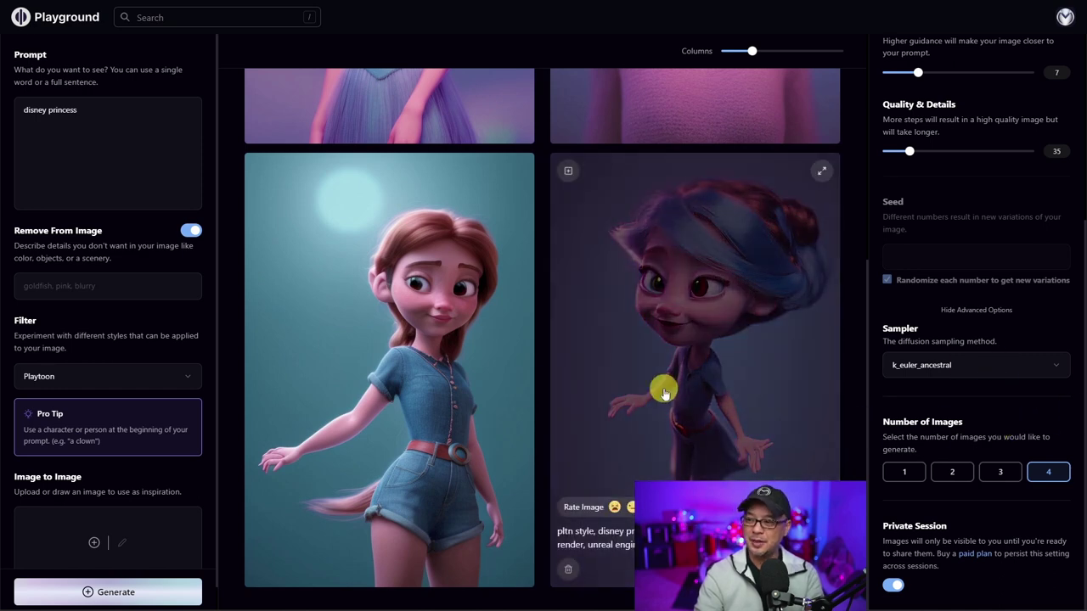
scroll(406, 422, "up", 2)
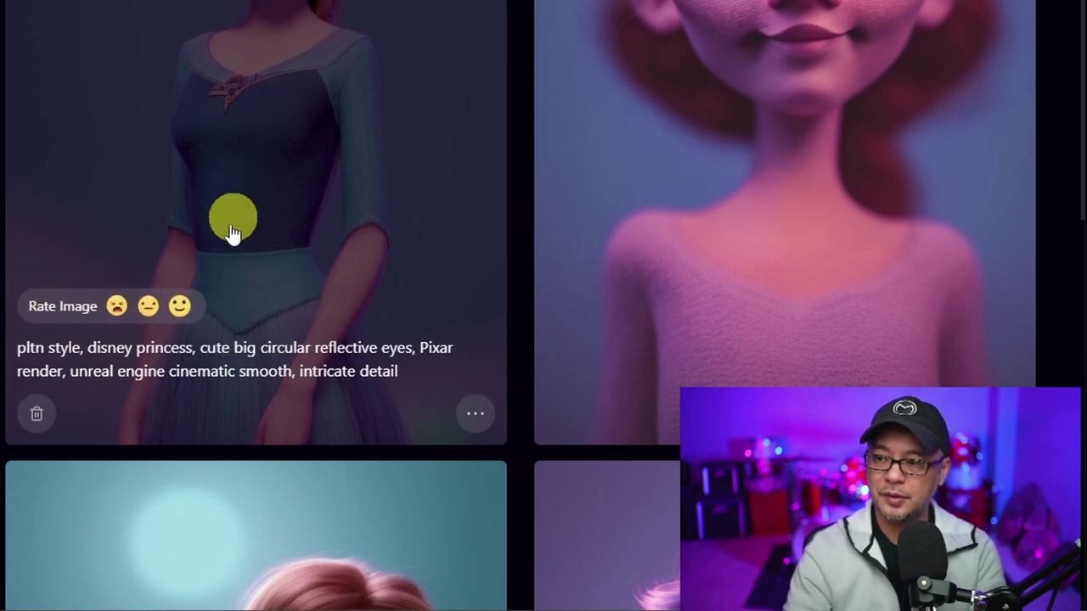
- Give one princess image a positive smiley rating
left_click(182, 309)
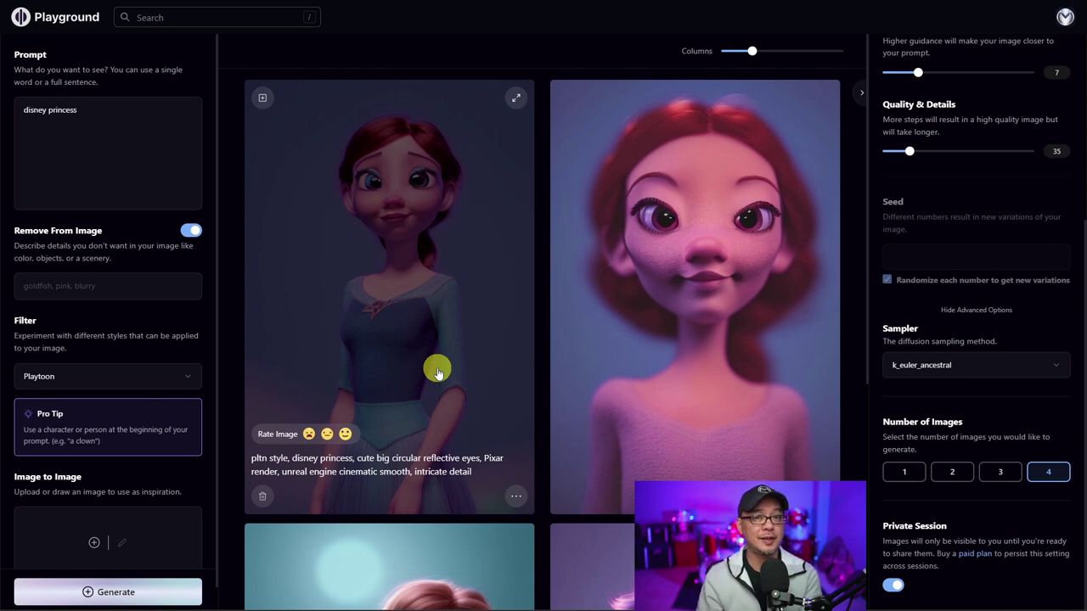
scroll(661, 297, "down", 3)
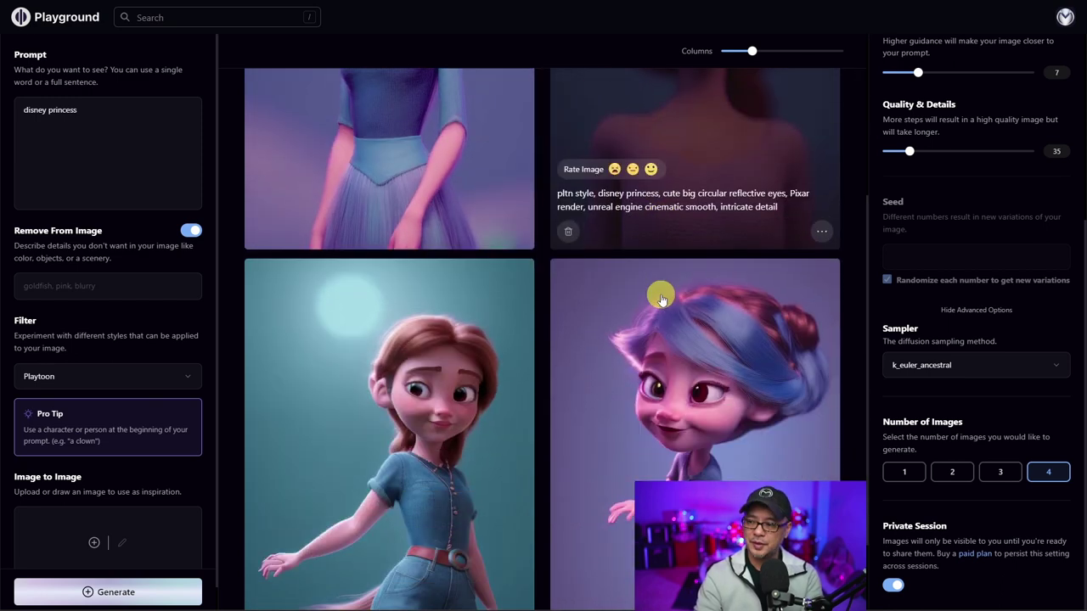
scroll(752, 407, "up", 3)
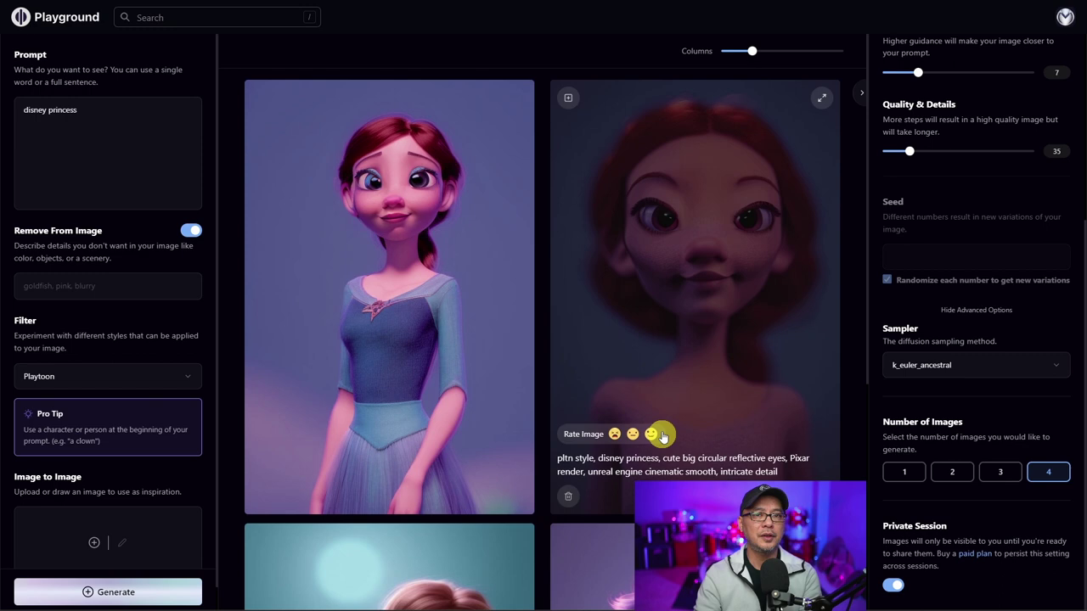
scroll(686, 451, "down", 4)
scroll(571, 427, "up", 3)
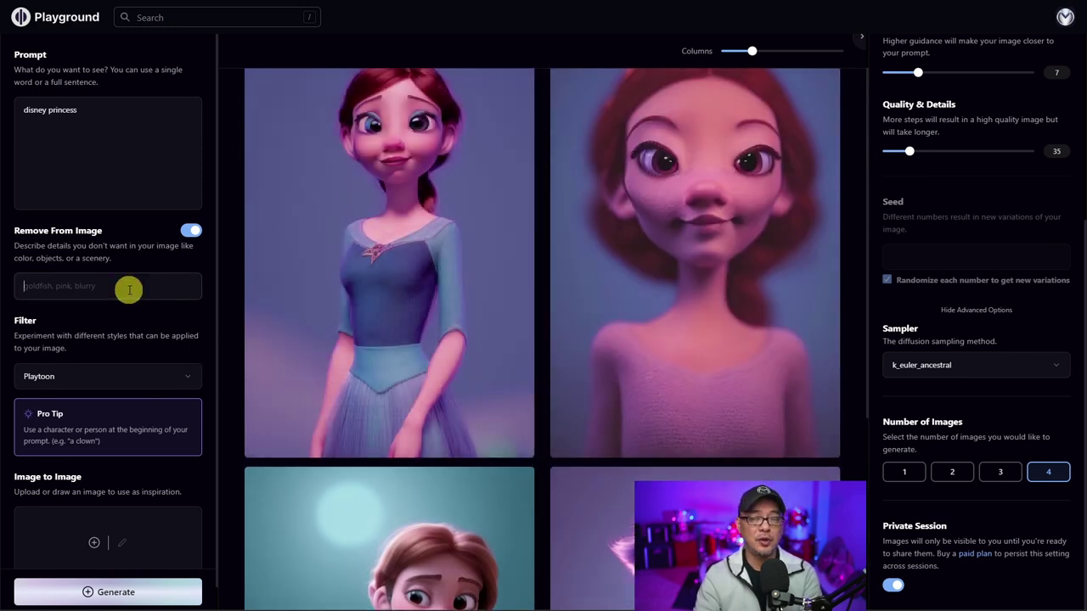
- Paste the negative list (ugly, duplicate, morbid, mutilated, extra fingers, long neck) into Remove From Image
left_click(188, 232)
left_click(189, 232)
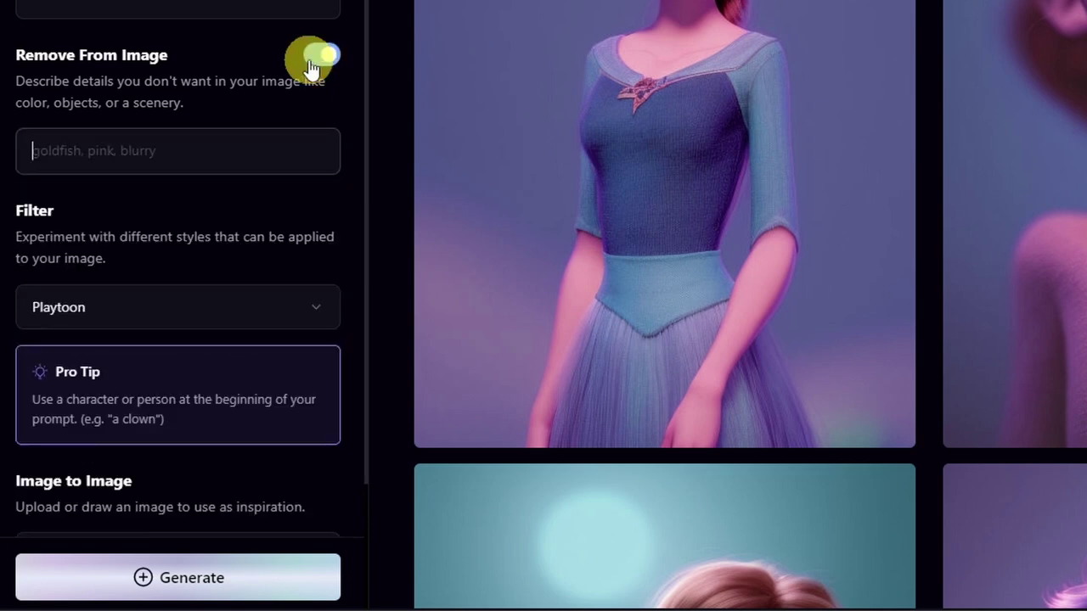
left_click(173, 155)
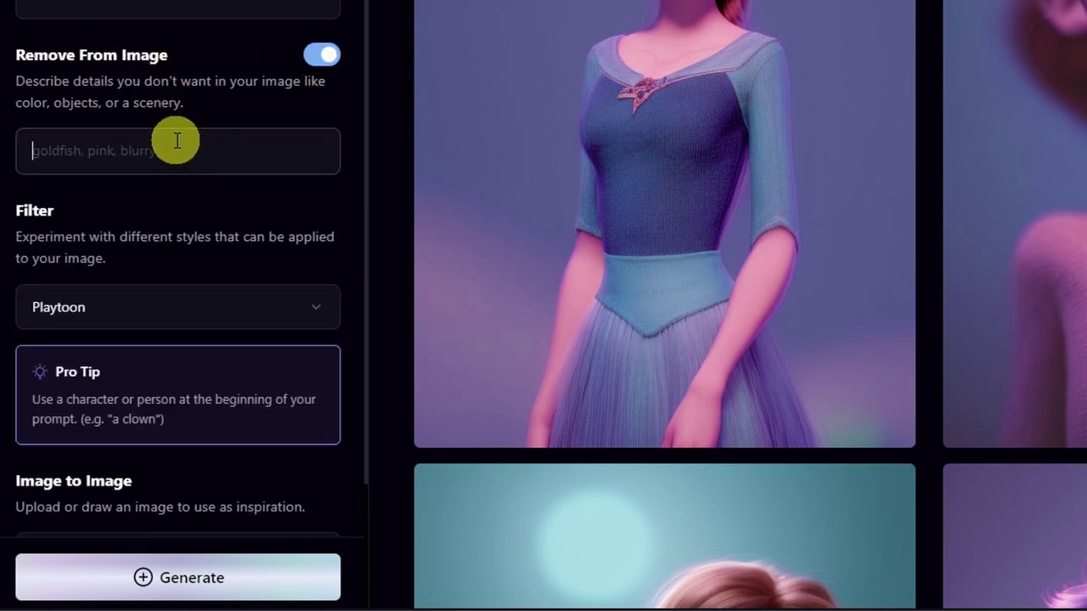
type("ugly, duplicate, morbid, mutilated, out of frame, extra fingers, mutated hands, poorly drawn hands, poorly drawn face, mutation, deformed, ugly, blurry, bad anatomy, bad proportions, extra limbs, cloned face, disfigured, out of frame, ugly, extra limbs, bad anatomy, gross proportions, malformed limbs, missing arms, missing legs, extra arms, extra legs, mutated hands, fused fingers, too many fingers, long neck")
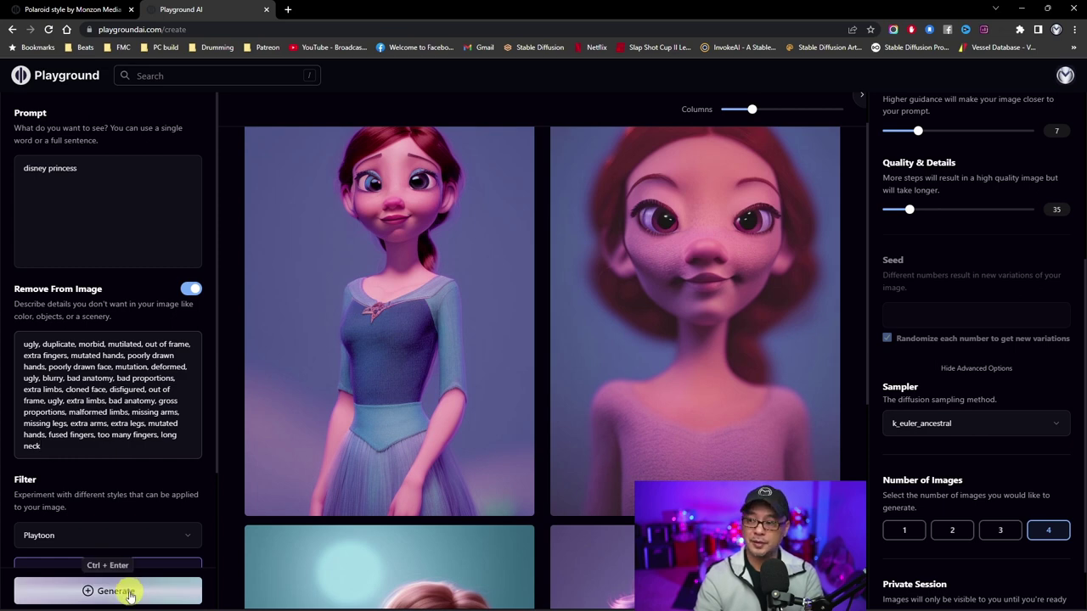
- Regenerate the Playtoon princess images with the negative prompt and review the new batch
left_click(130, 591)
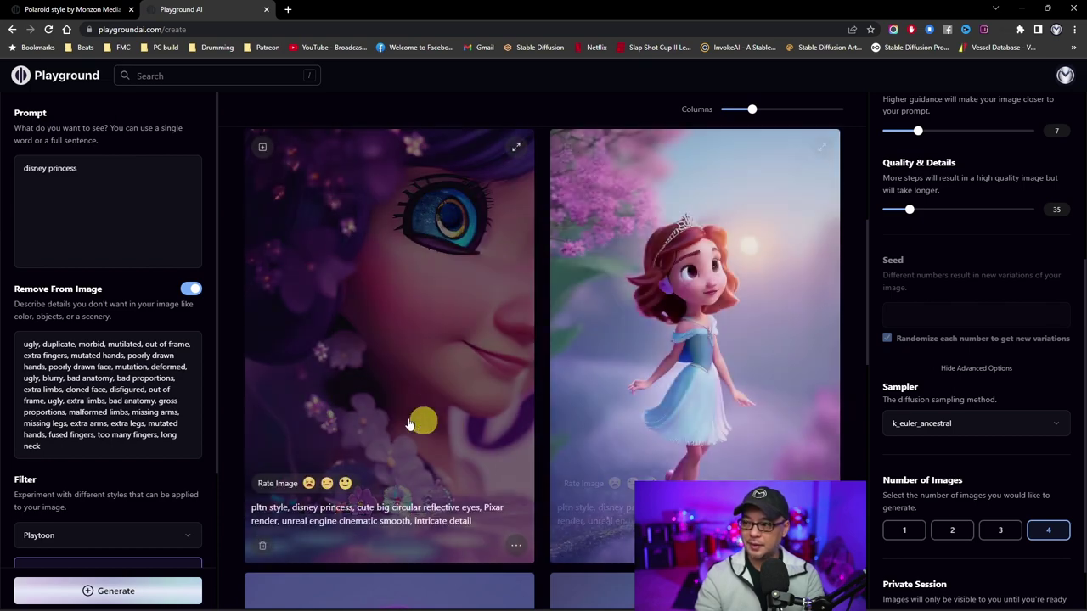
scroll(681, 436, "up", 2)
scroll(681, 437, "up", 3)
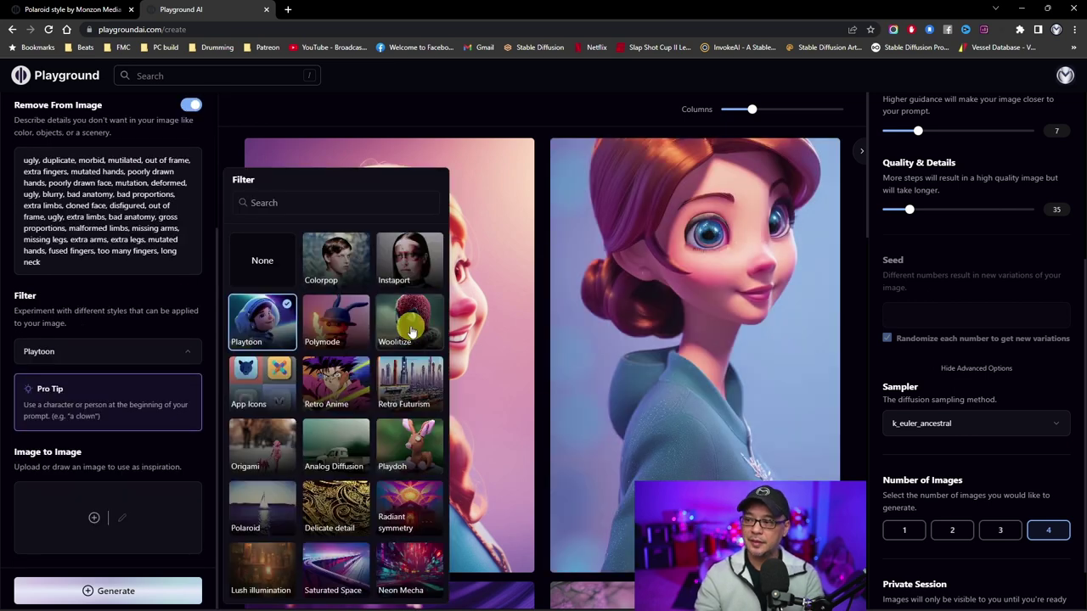
- Generate Woolitize princess images and preview the purple-haired one enlarged
left_click(411, 332)
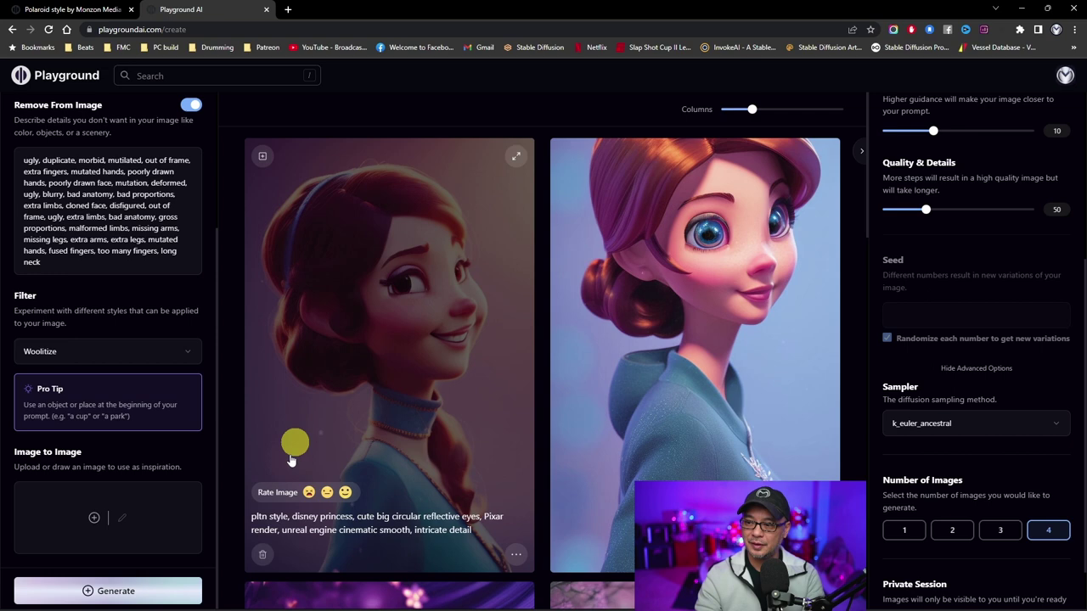
left_click(177, 590)
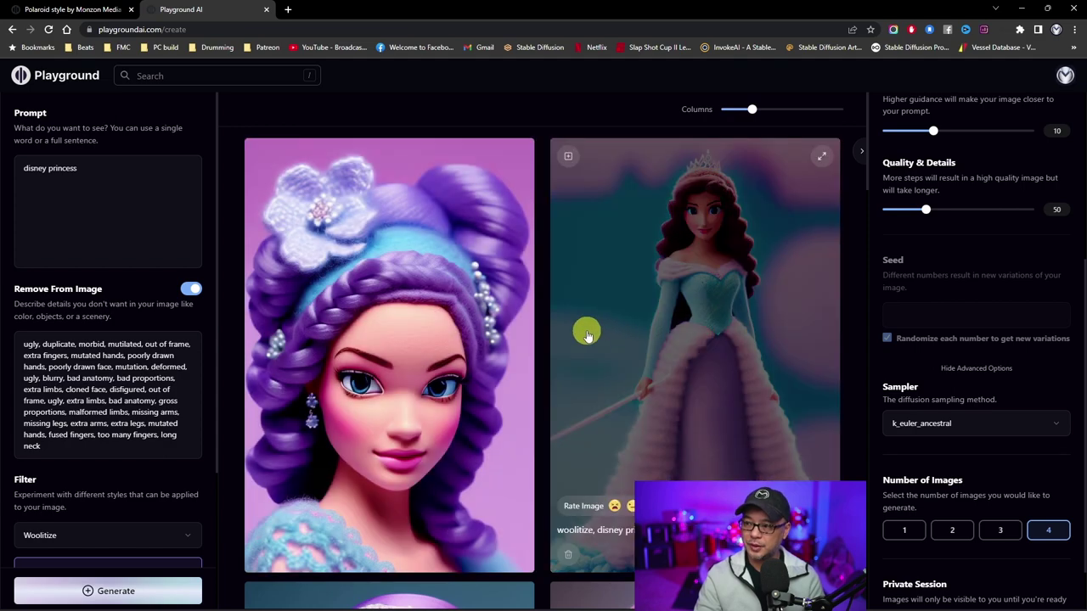
left_click(586, 331)
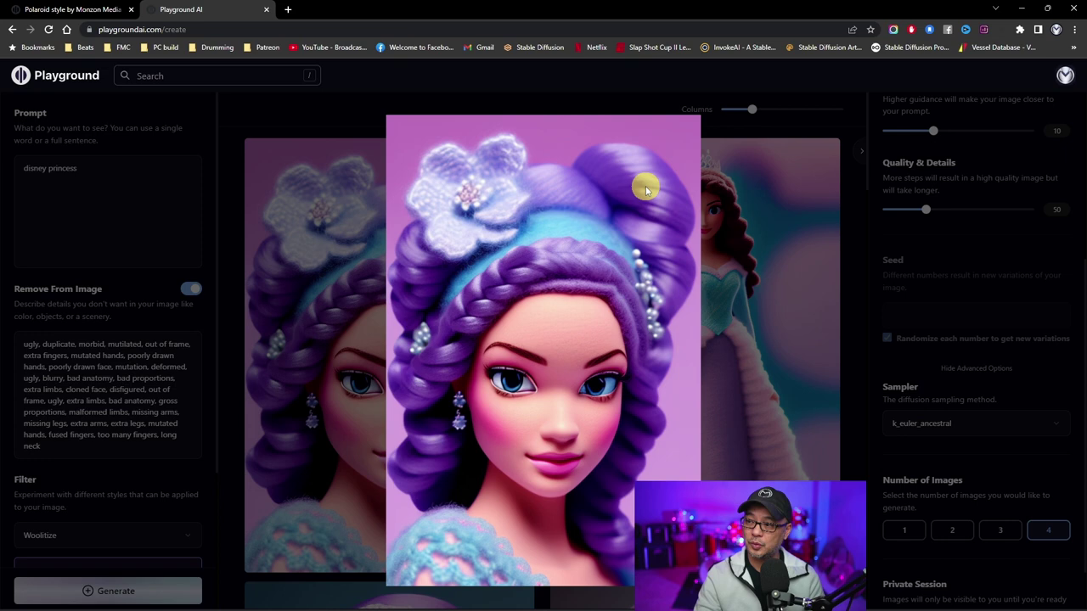
left_click(743, 268)
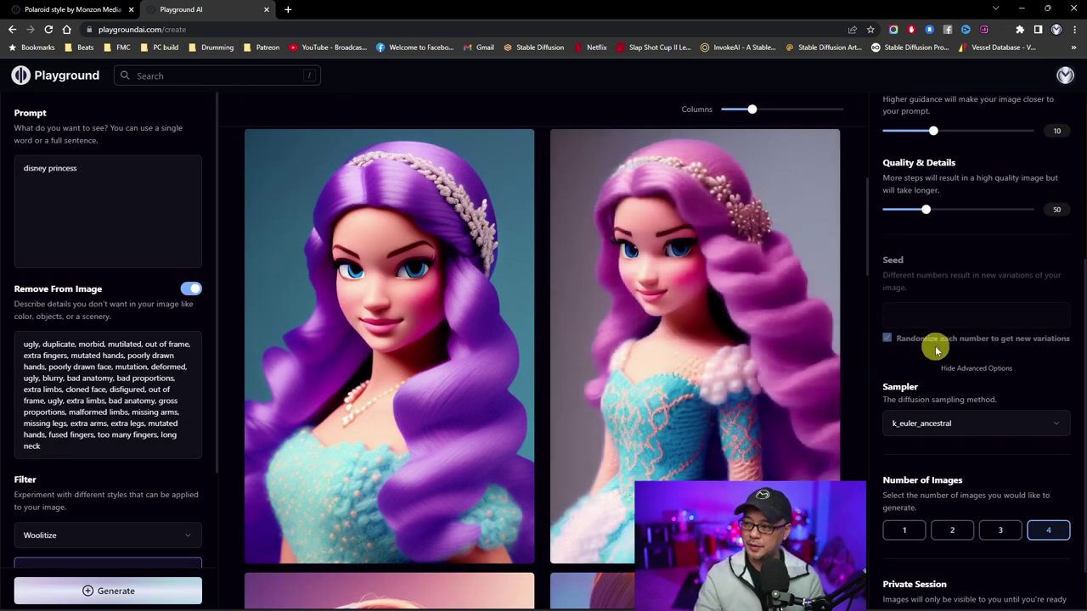
scroll(157, 472, "down", 1)
left_click(157, 464)
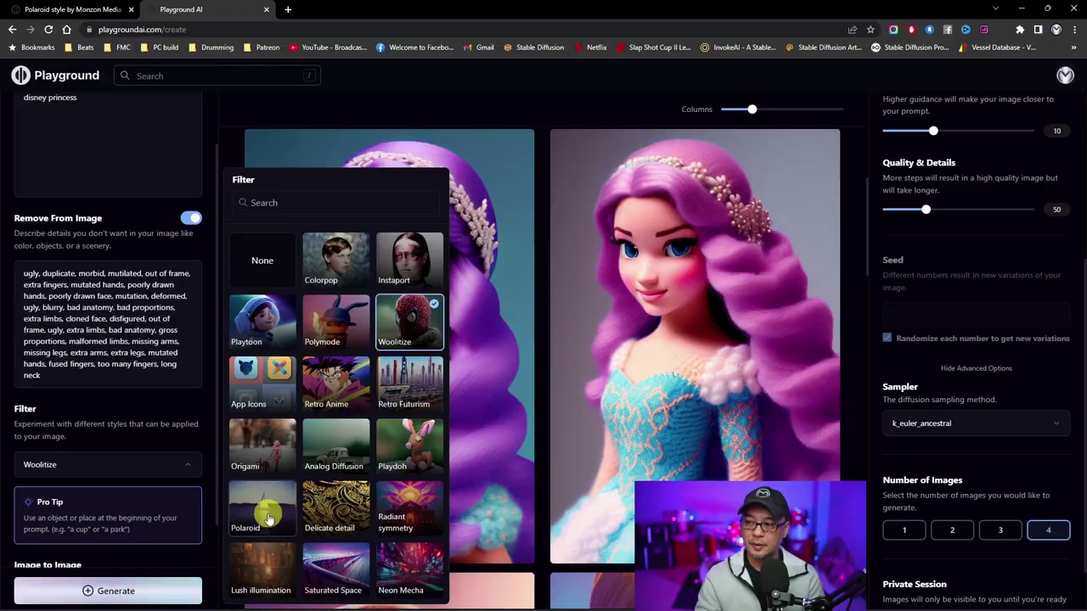
- Switch to the Polaroid filter, enter the half body vintage portrait prompt, and clear Remove From Image
left_click(324, 490)
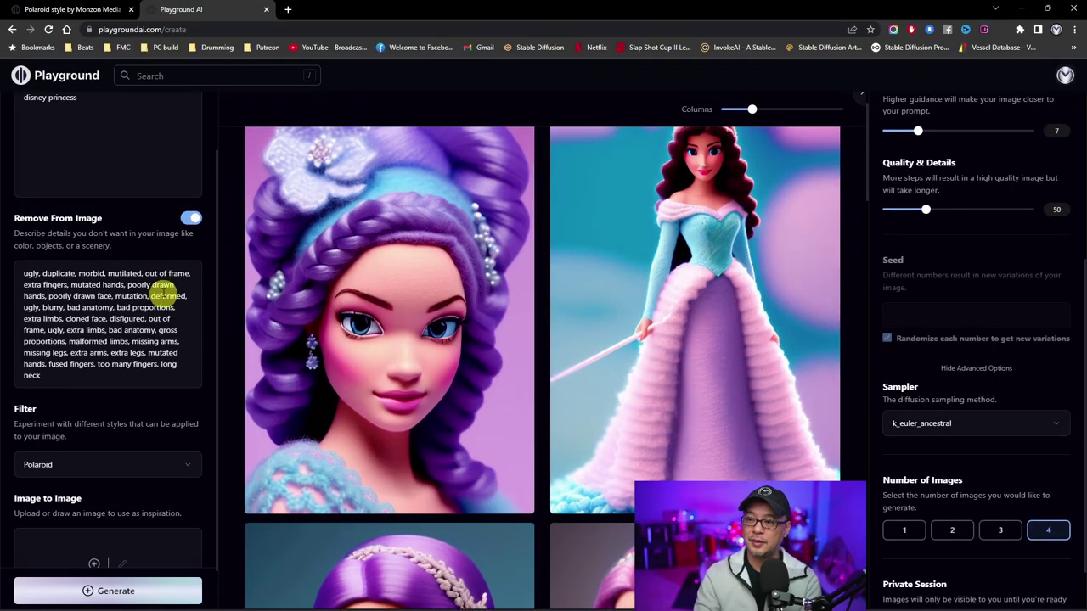
scroll(144, 216, "up", 1)
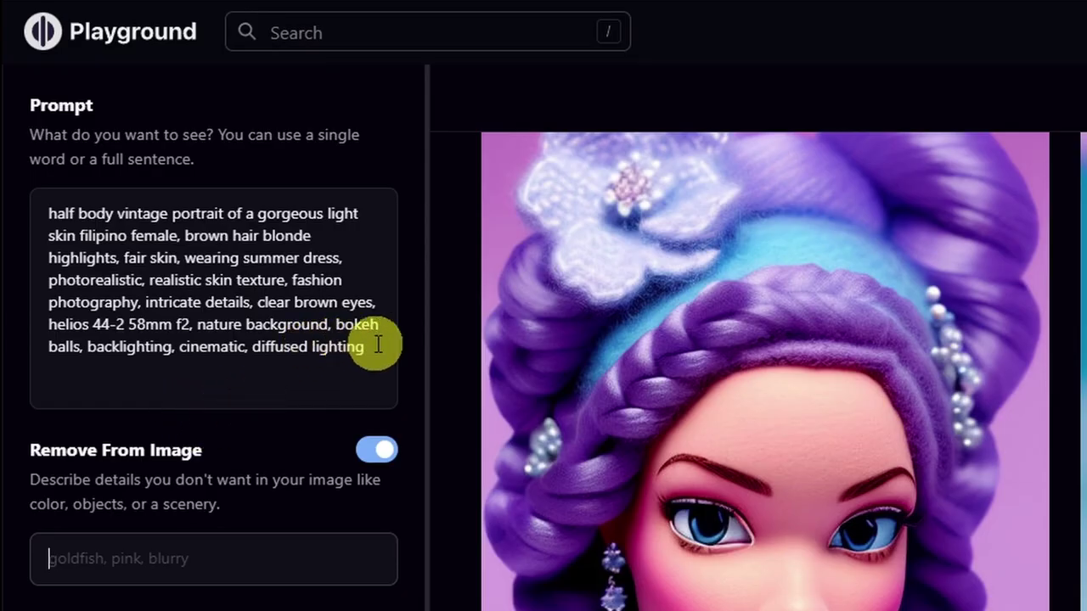
left_click(187, 234)
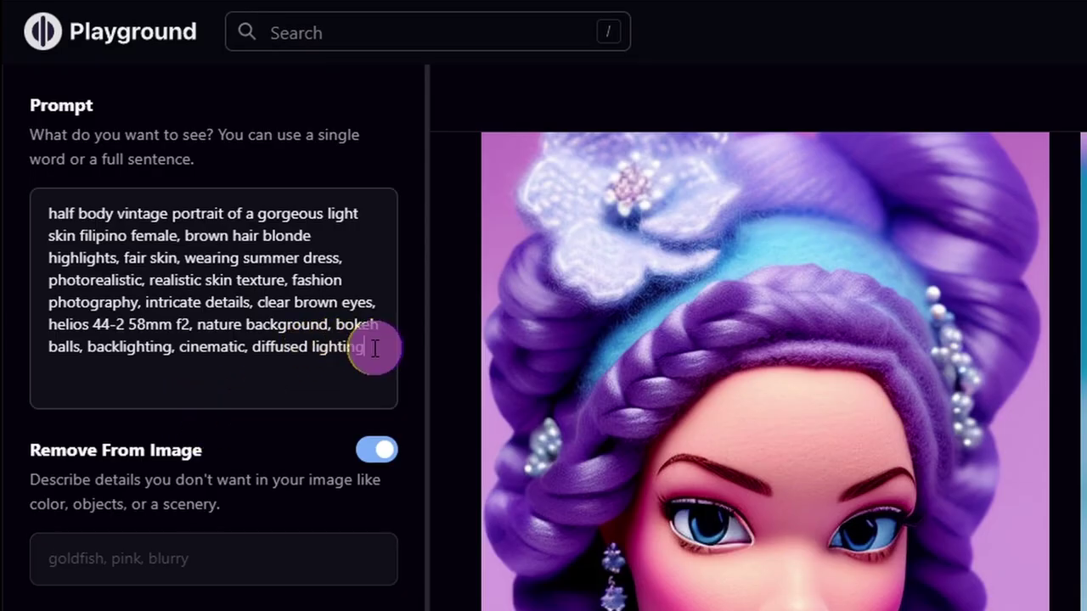
left_click_drag(375, 348, 42, 199)
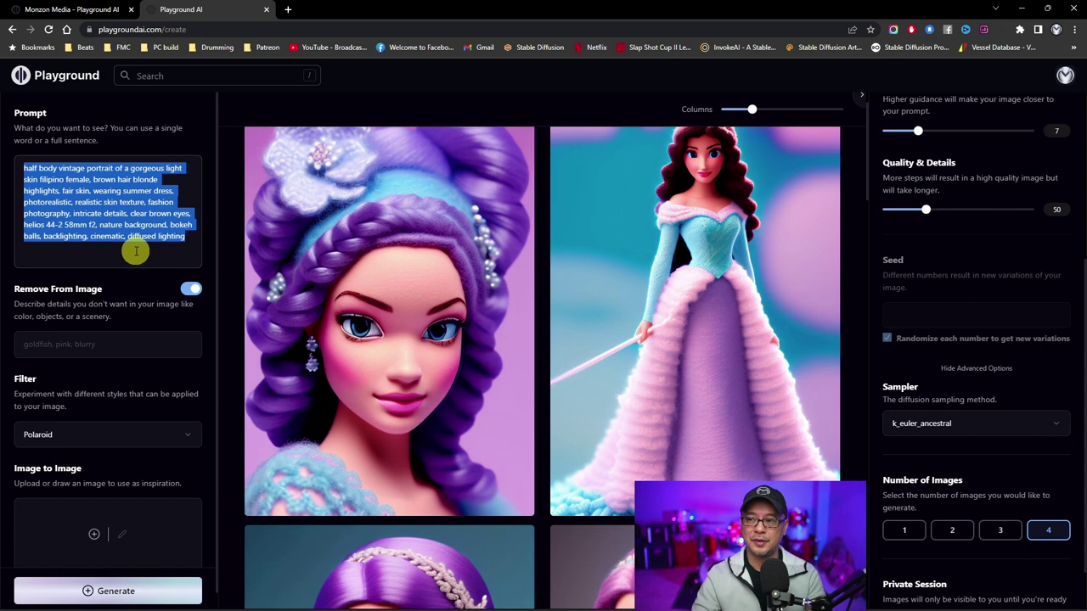
left_click(142, 347)
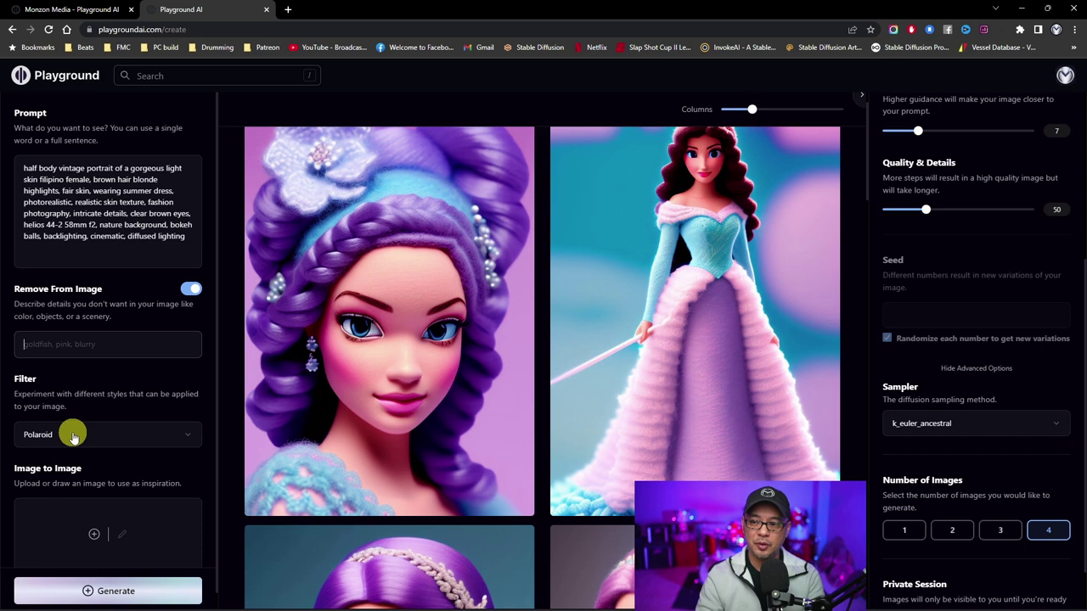
- Set the sampler to k_dpm_2 and generate the Polaroid vintage portraits
scroll(911, 318, "up", 2)
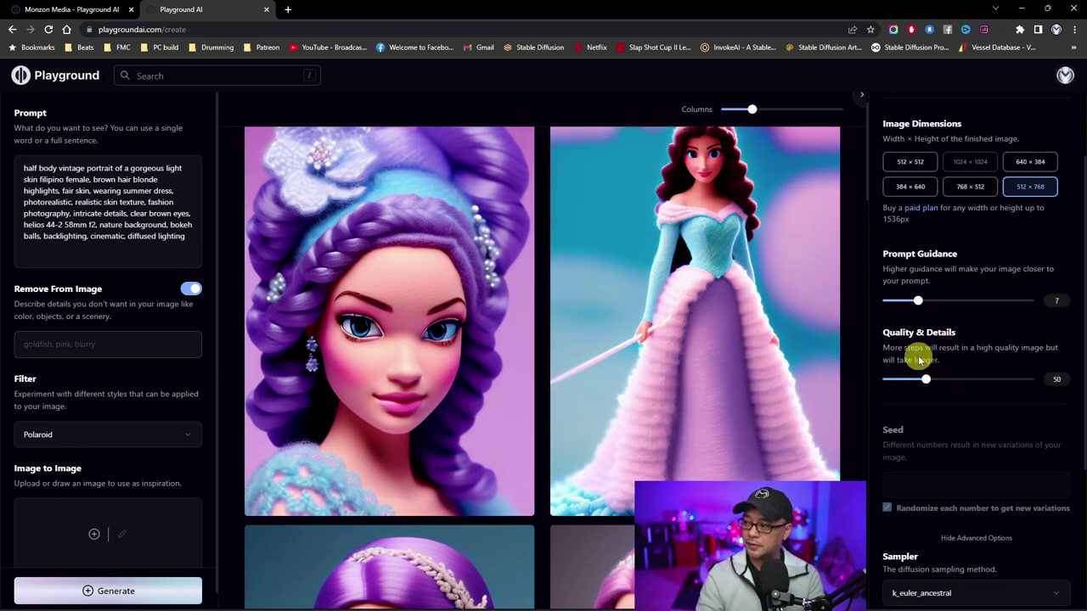
scroll(930, 373, "down", 3)
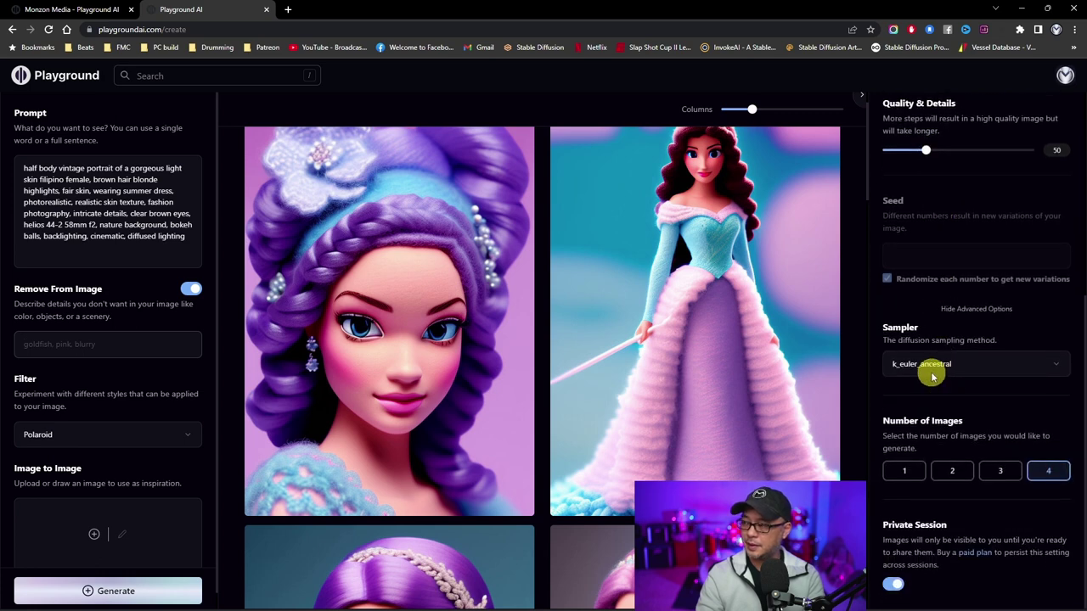
left_click(933, 374)
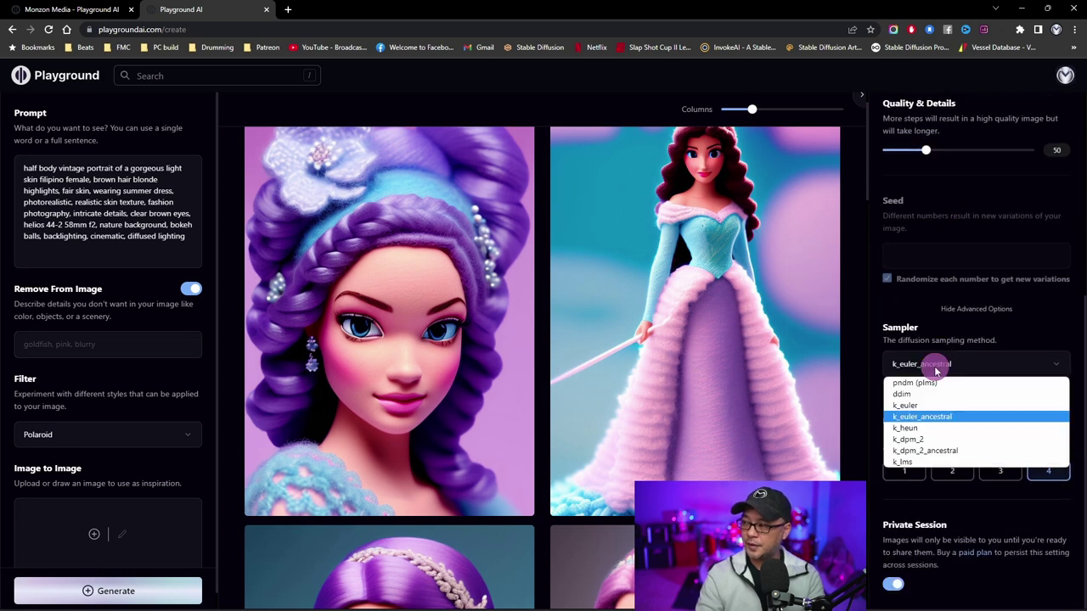
left_click(937, 440)
left_click(133, 585)
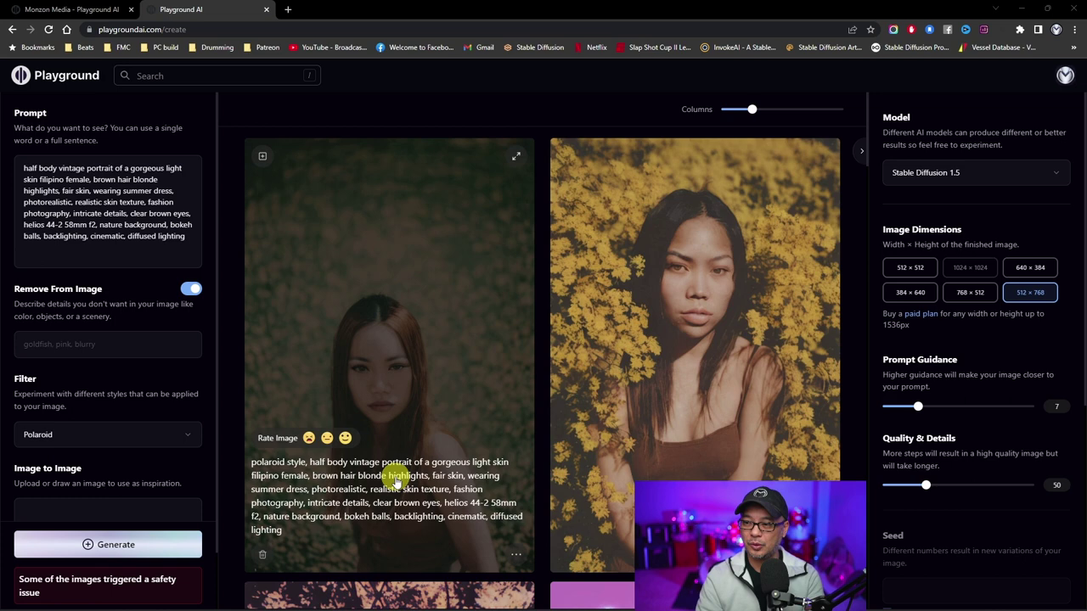
- Paste the unwanted-features list (ugly, duplicate, mutated hands) into Remove From Image
left_click(124, 344)
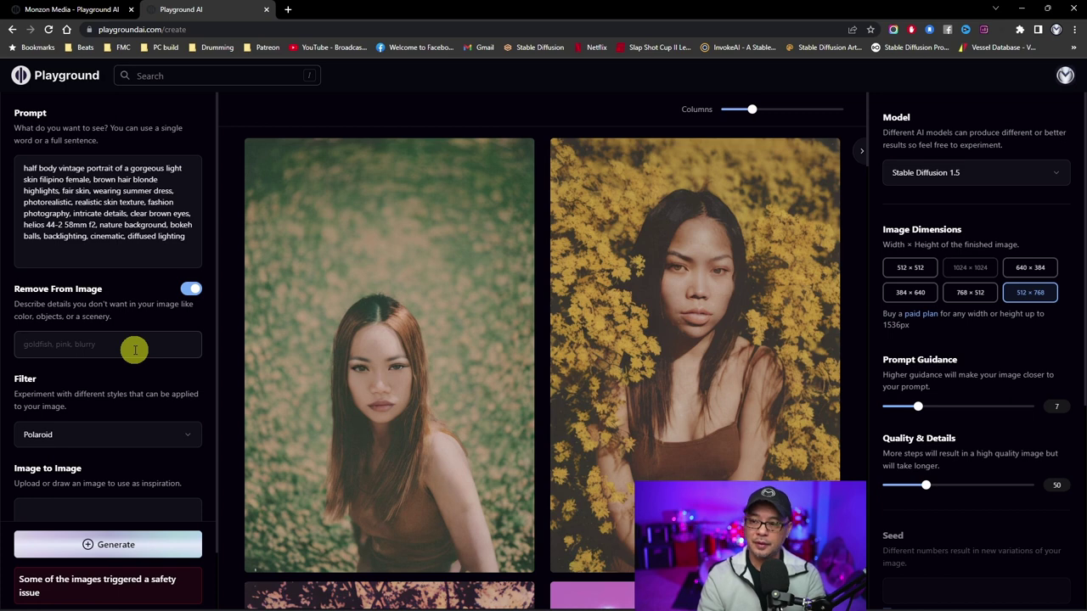
type("ugly, duplicate, morbid, mutilated, out of frame, extra fingers, mutated hands, poorly drawn hands, poorly drawn face, mutation, deformed, ugly, blurry, bad anatomy, bad proportions, extra limbs, cloned face, disfigured, out of frame, ugly, extra limbs, bad anatomy, gross proportions, malformed limbs, missing arms, missing legs, extra arms, extra legs, mutated hands, fused fingers, too many fingers, long neck")
- Generate the Polaroid portraits with the negative prompt applied and scroll through the results
left_click(145, 544)
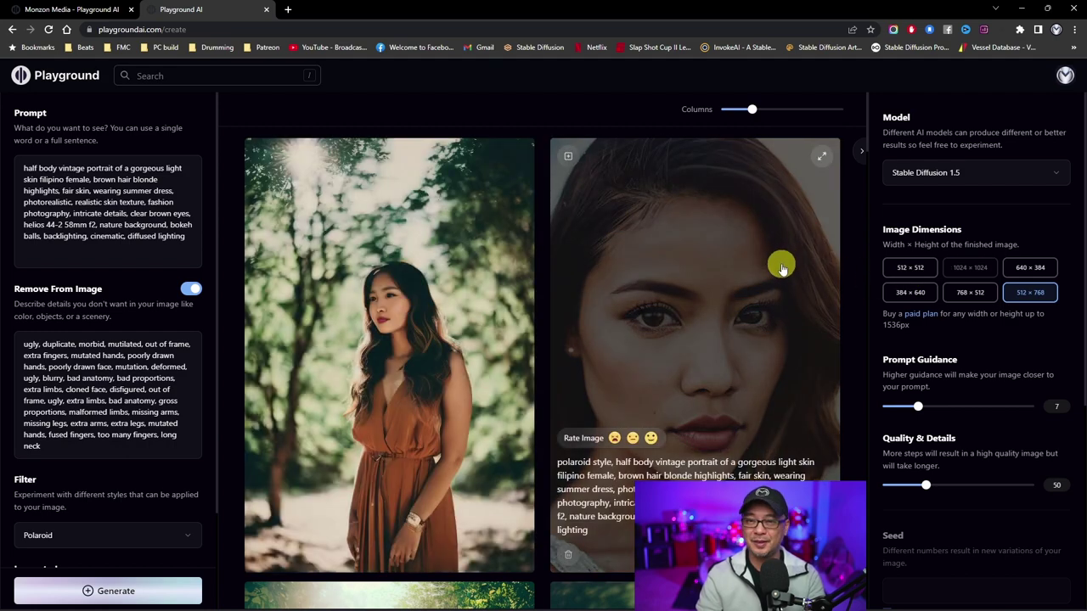
scroll(752, 264, "down", 10)
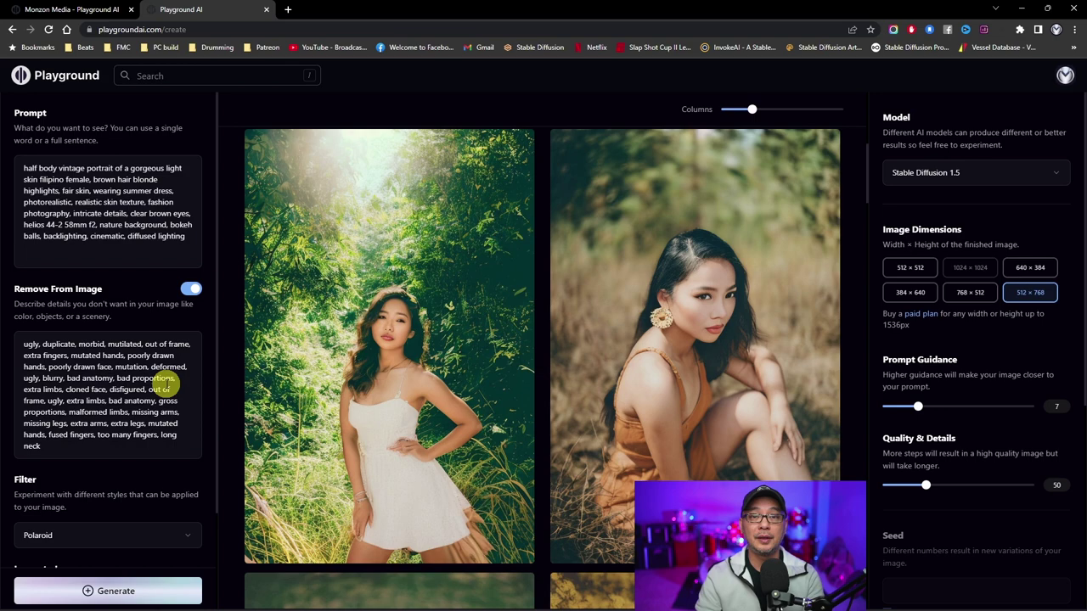
mouse_move(643, 475)
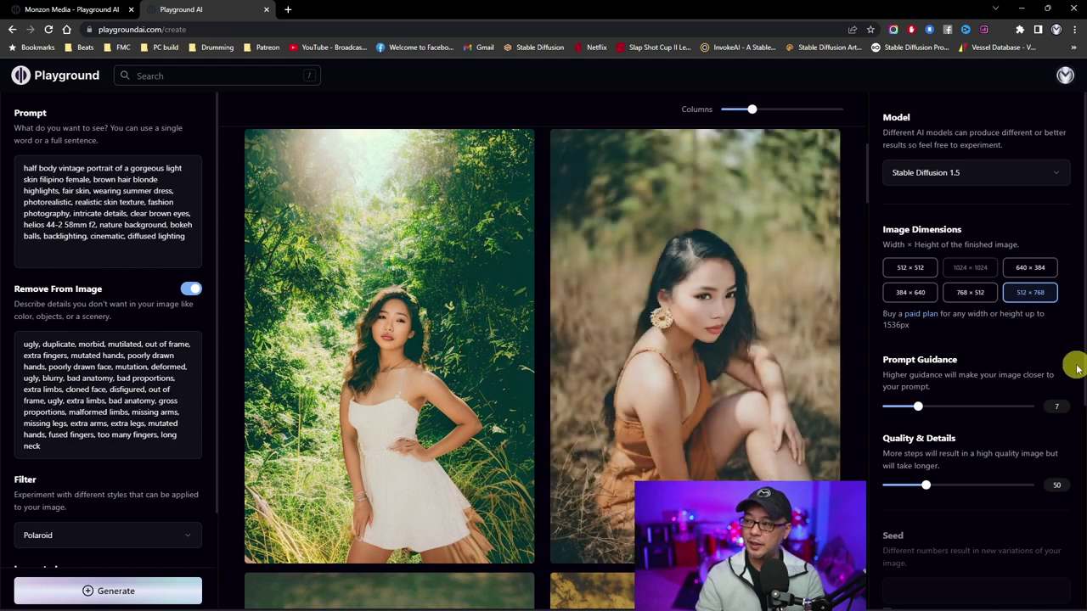
scroll(730, 407, "up", 5)
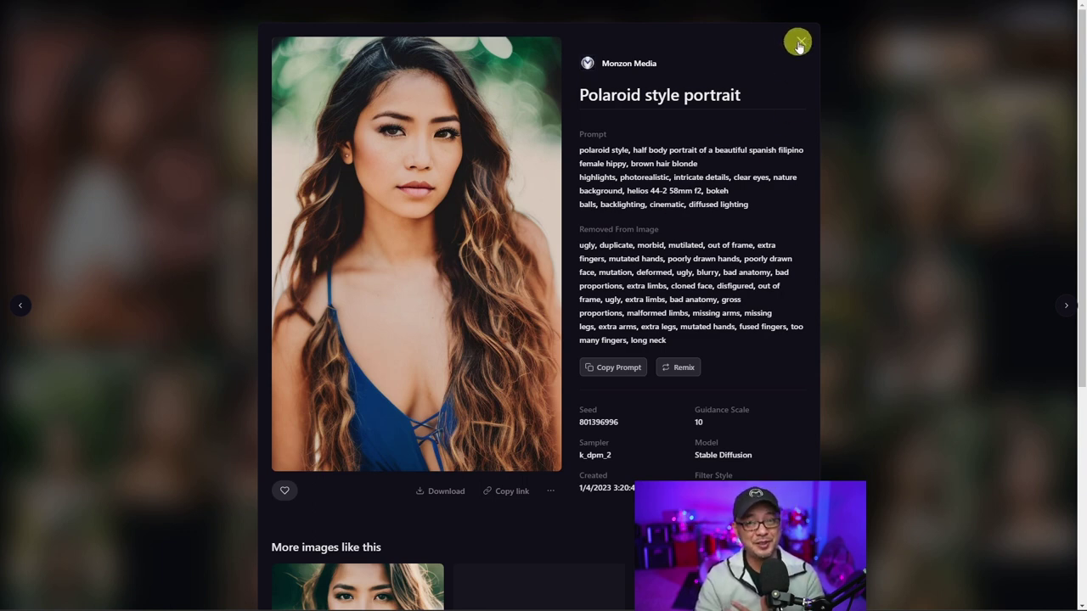
- View the Hippy Style example's prompt and settings, then close it back to the gallery
left_click(798, 47)
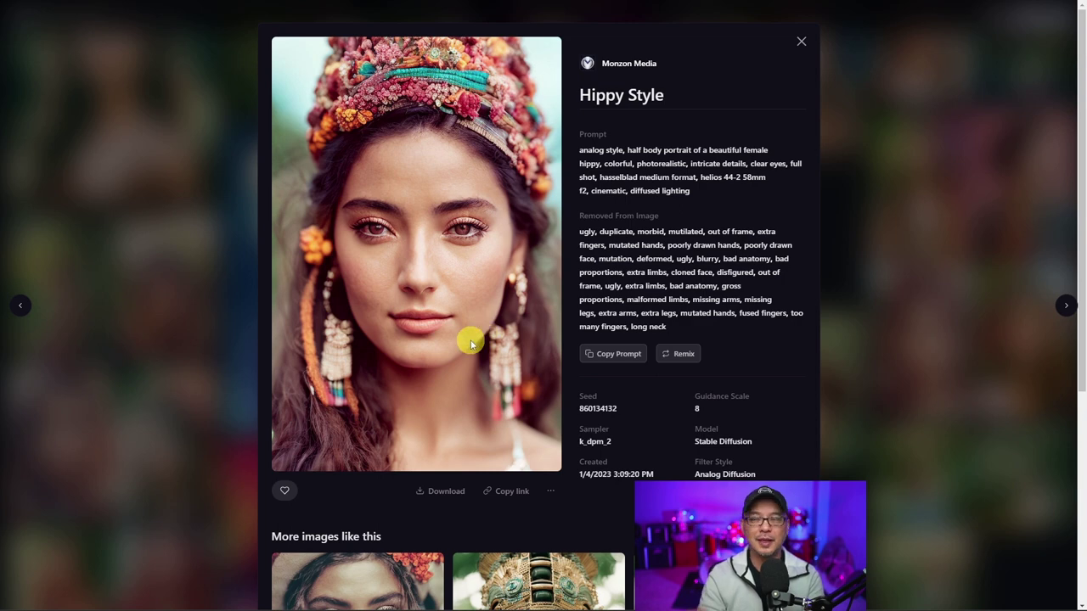
left_click(192, 315)
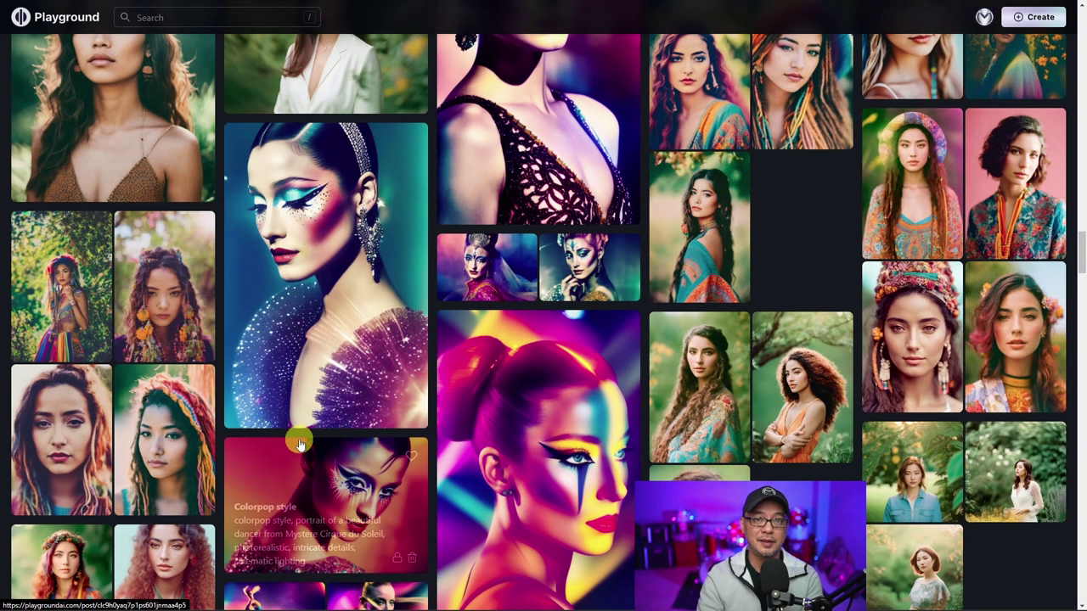
- Open the Mystere Cirque du Soleil dancer example with its colorpop prompt, guidance 7 and k_euler_ancestral sampler
mouse_move(397, 509)
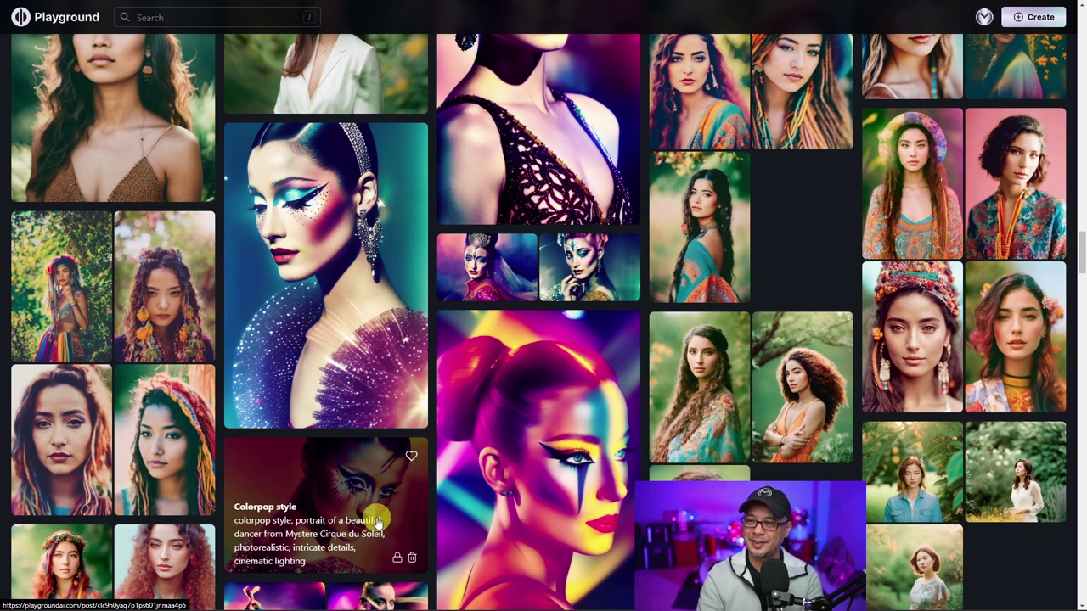
scroll(383, 520, "up", 1)
scroll(377, 521, "up", 1)
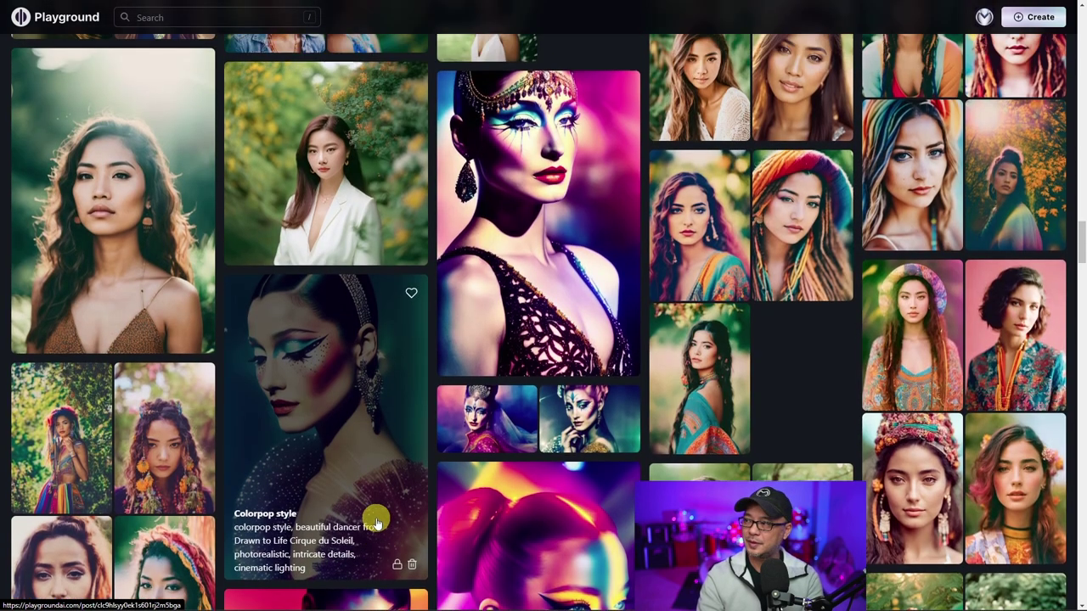
left_click(381, 245)
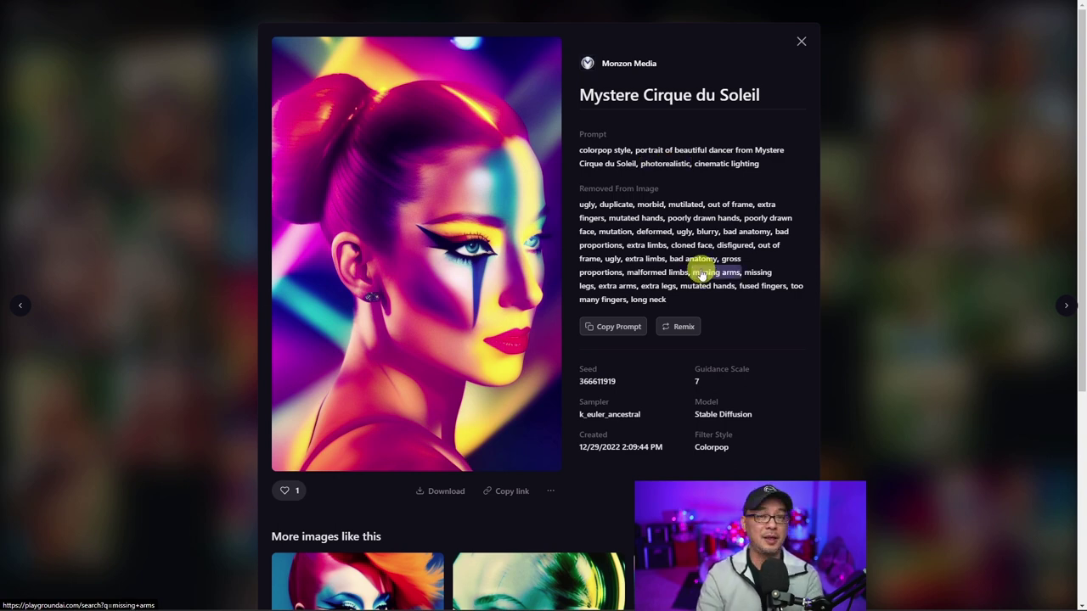
- Advance past two Colorpop dancer examples to the Cleopatra Polaroid style example
key("Right")
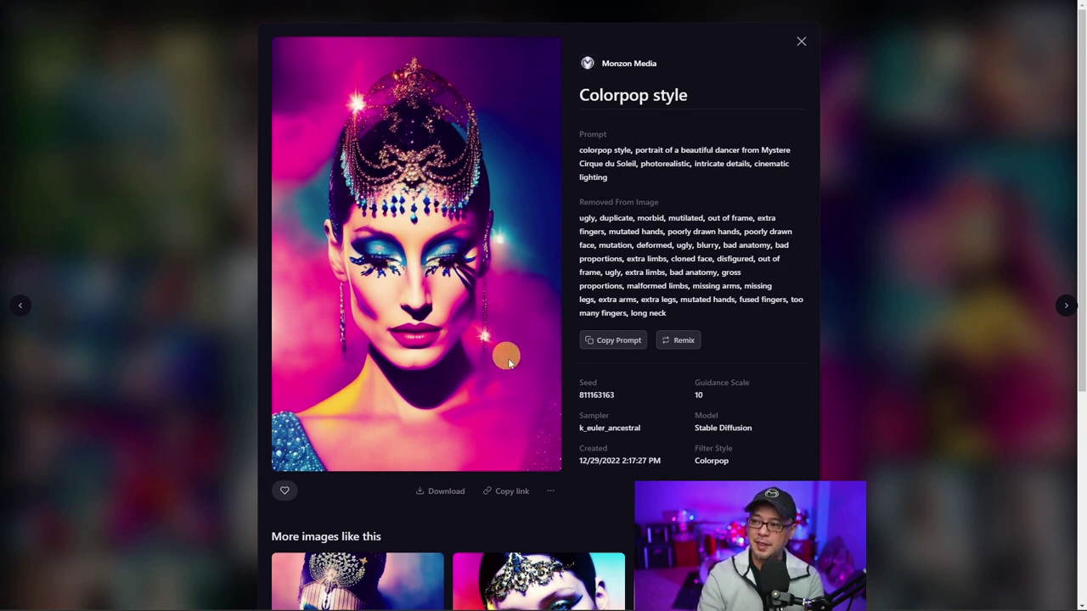
key("Right")
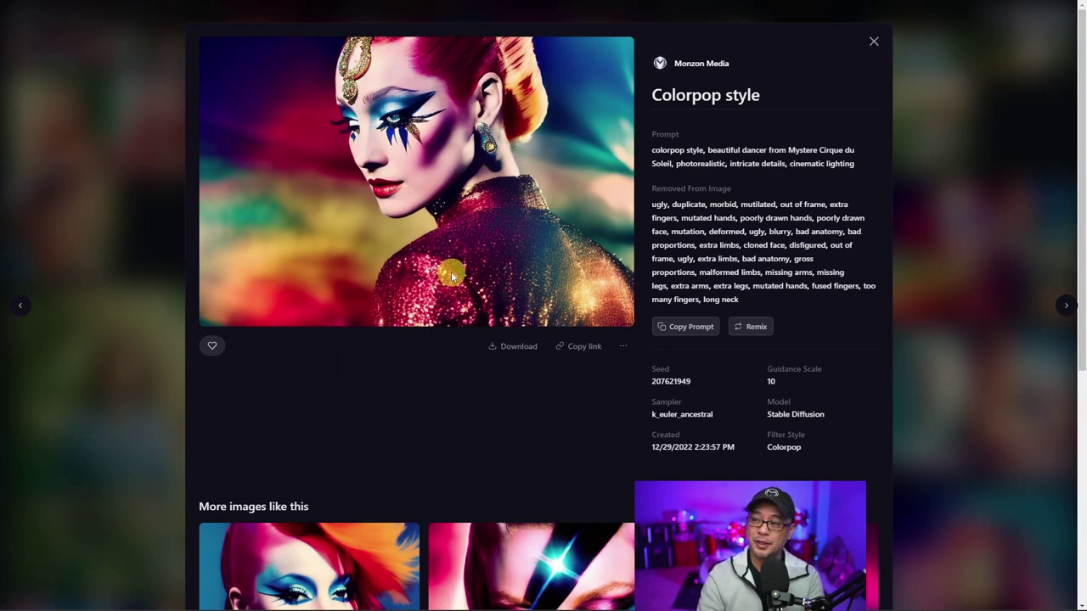
left_click_drag(672, 163, 735, 146)
key("Right")
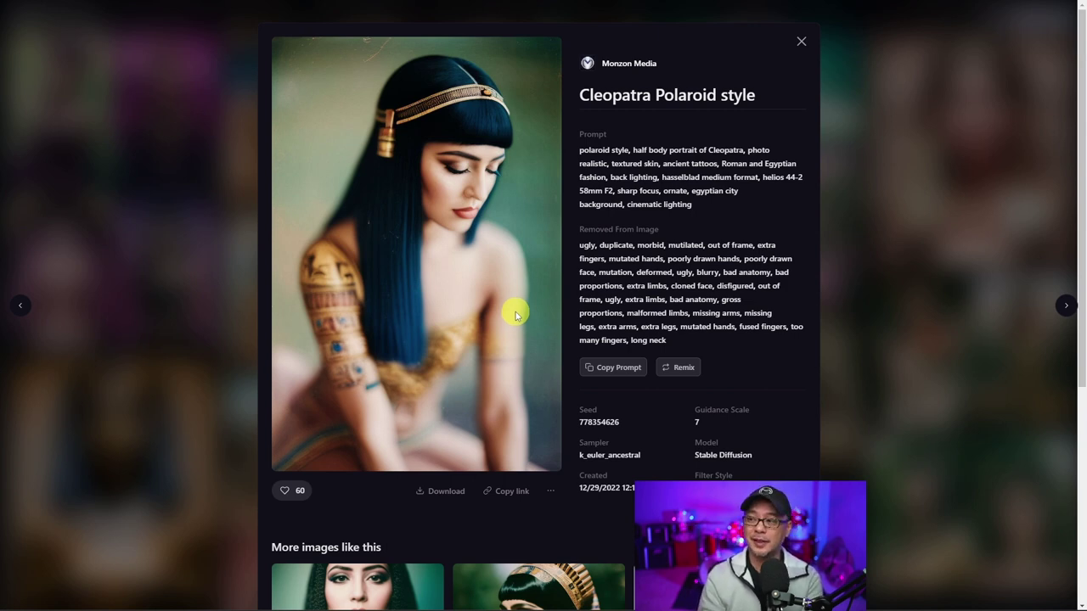
- Show the Dark Angel Polaroid style example with guidance 7 and the Polaroid filter
key("Right")
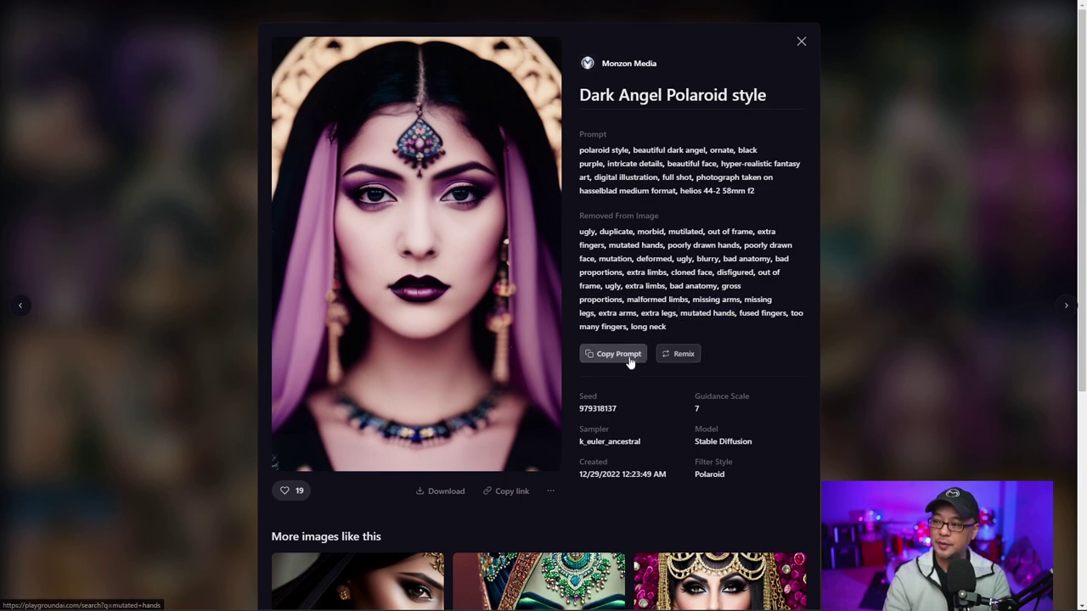
- Scroll to the ornate, jeweled portraits listed under More images like this
scroll(599, 256, "down", 2)
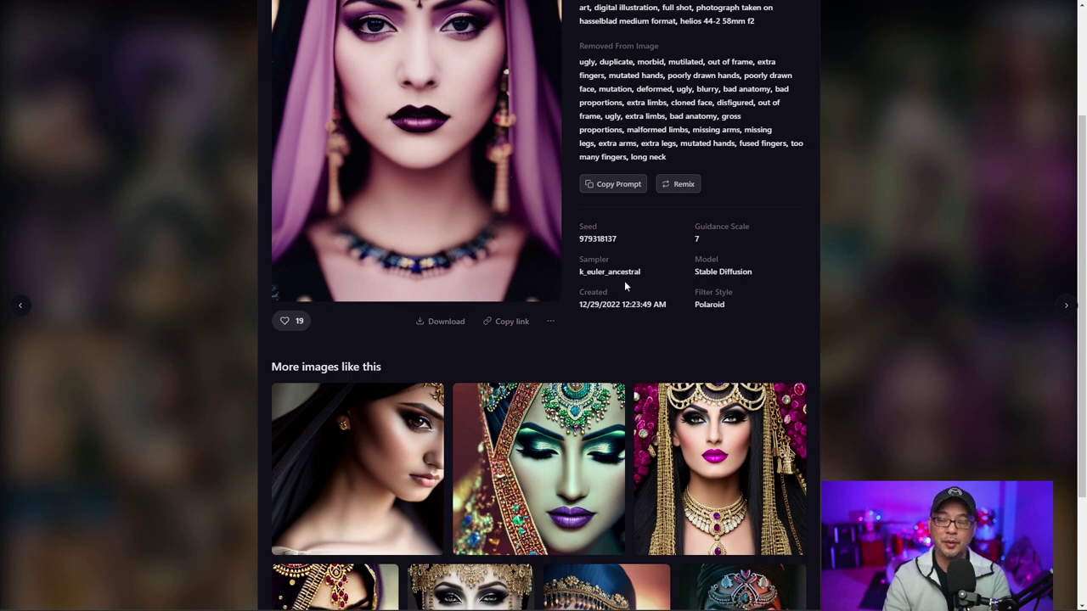
scroll(637, 232, "down", 2)
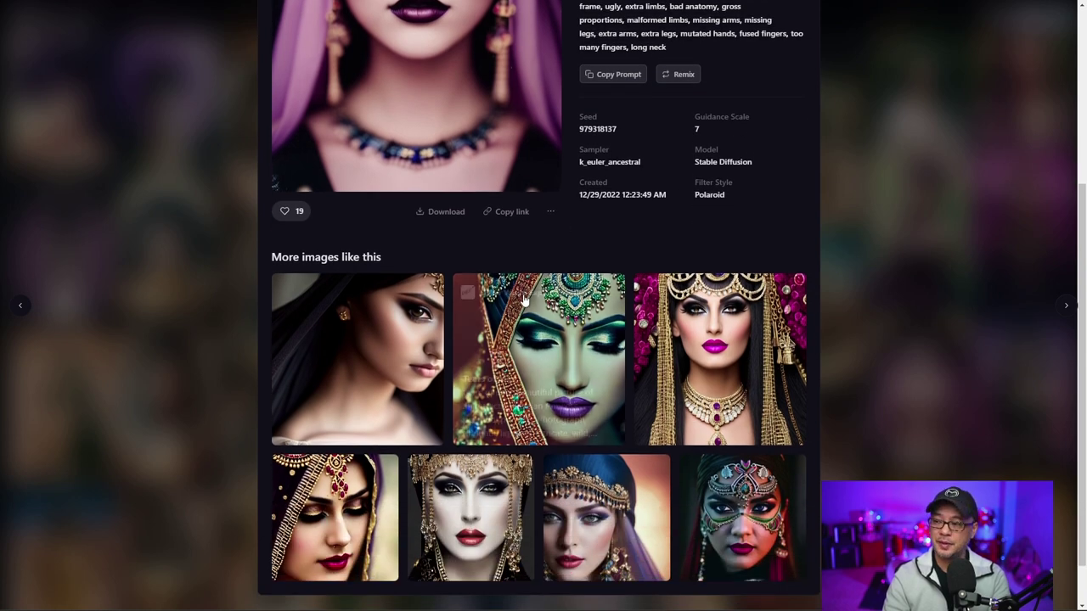